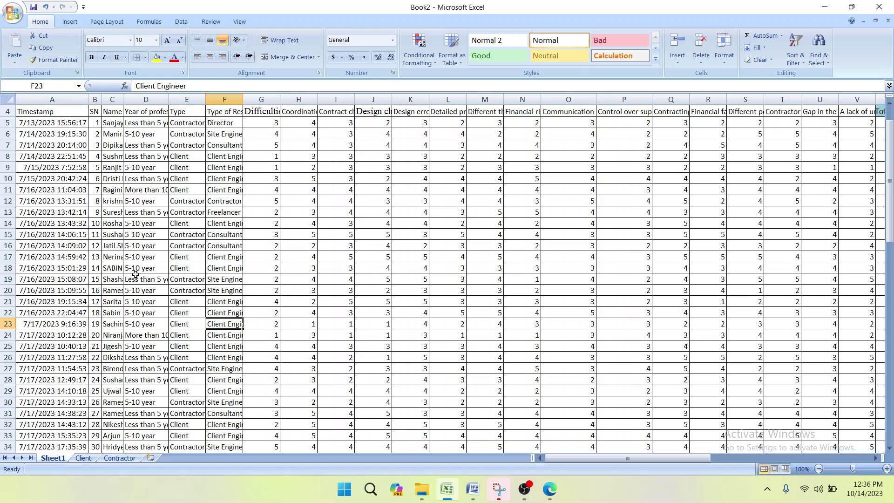
pyautogui.click(548, 498)
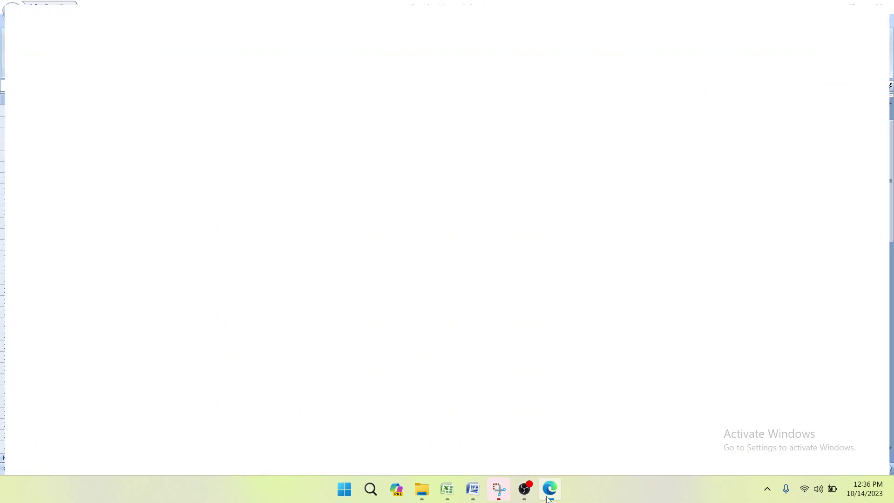
pyautogui.click(549, 496)
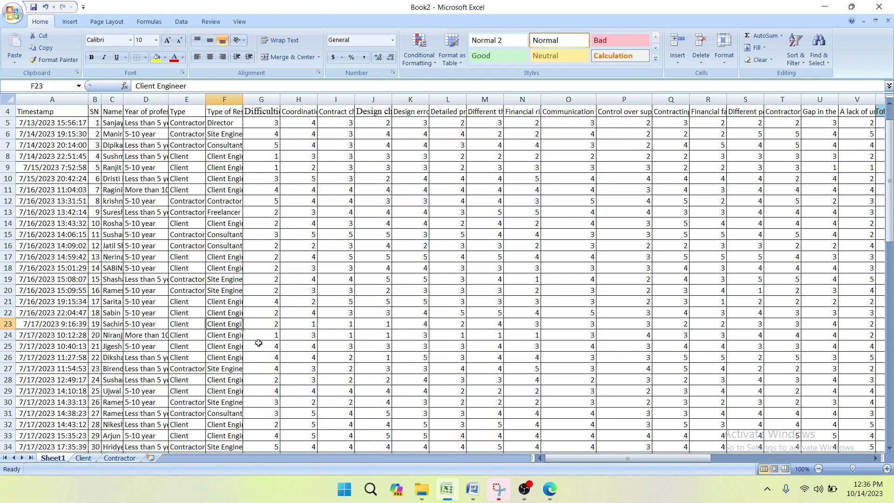
# - Review the survey responses and reliability calculation on Sheet1, and the separated responses on the Client and Contractor sheets
pyautogui.scroll(-18, 258, 343)
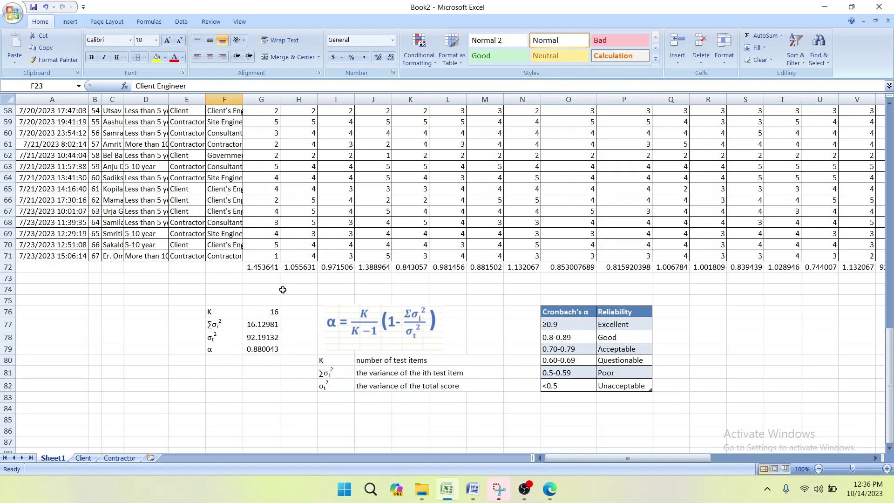
pyautogui.scroll(19, 283, 290)
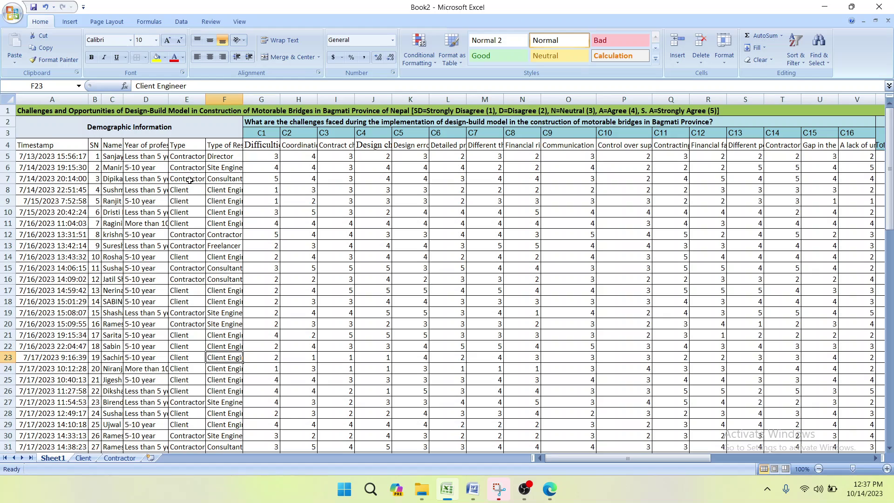
pyautogui.click(84, 458)
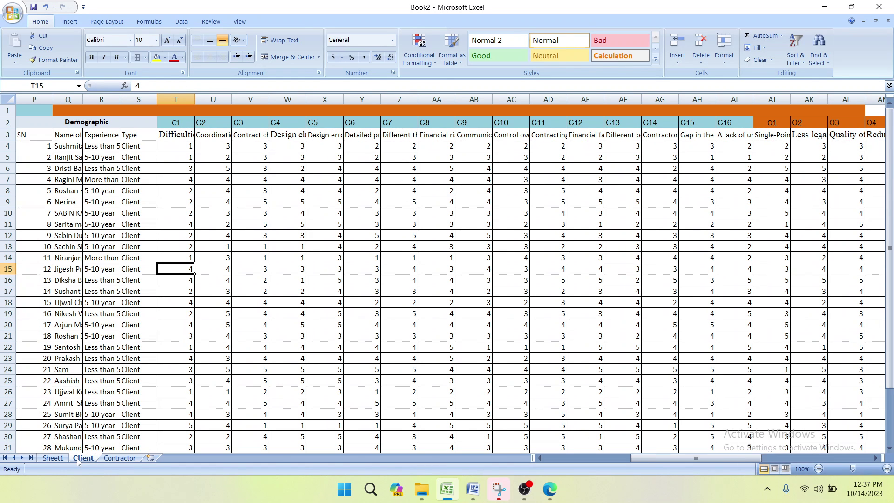
pyautogui.click(132, 144)
pyautogui.click(132, 135)
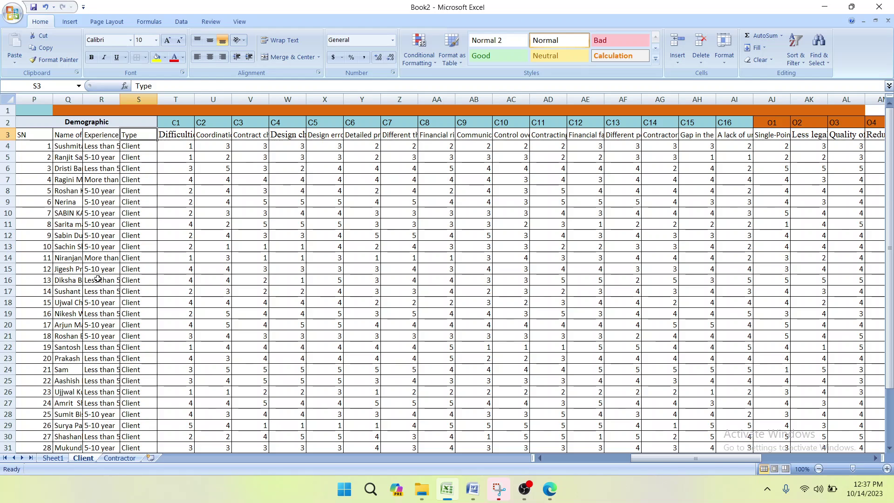
pyautogui.click(123, 458)
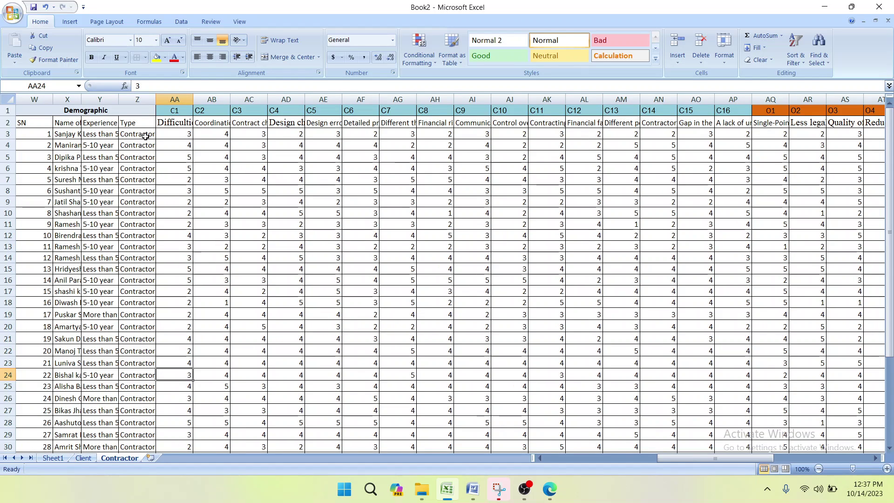
pyautogui.click(84, 459)
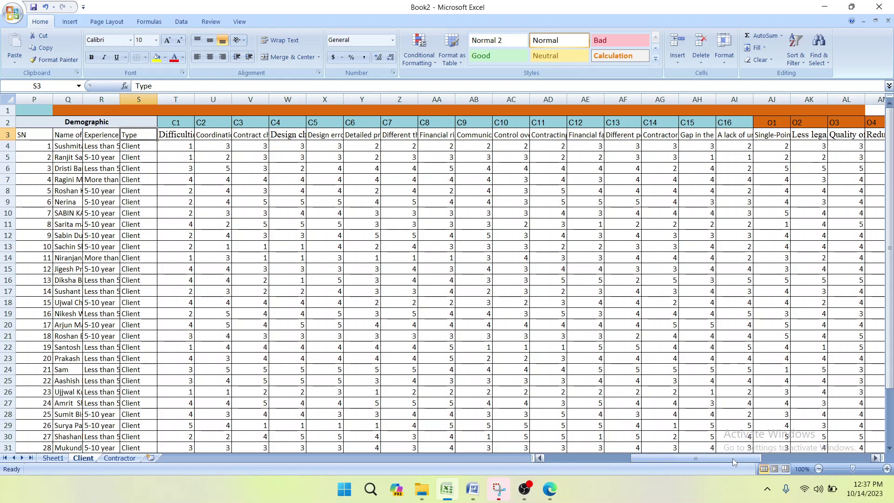
pyautogui.moveTo(734, 459); pyautogui.dragTo(813, 450)
pyautogui.moveTo(745, 459); pyautogui.dragTo(685, 455)
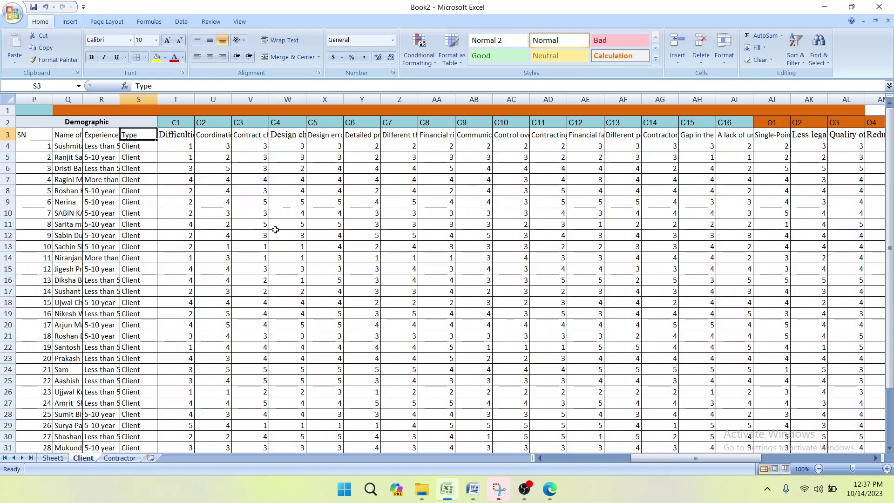
pyautogui.click(118, 459)
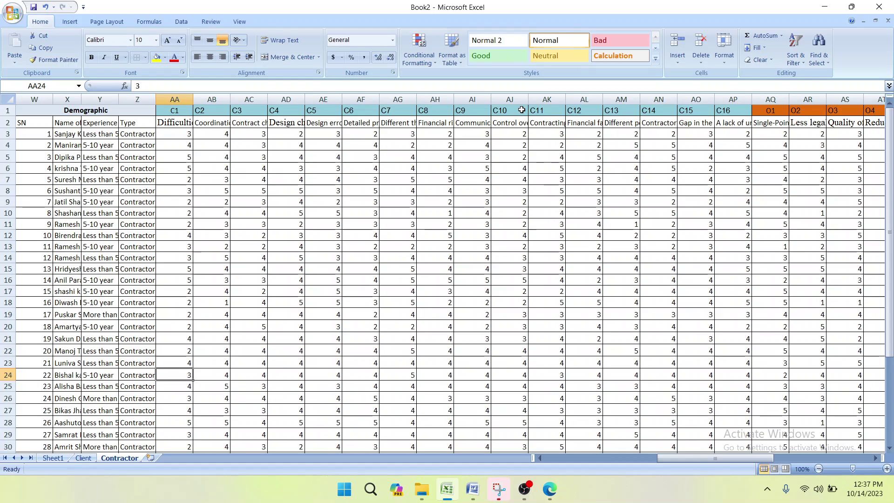
# - Delete the SN column P from the Client sheet
pyautogui.click(86, 459)
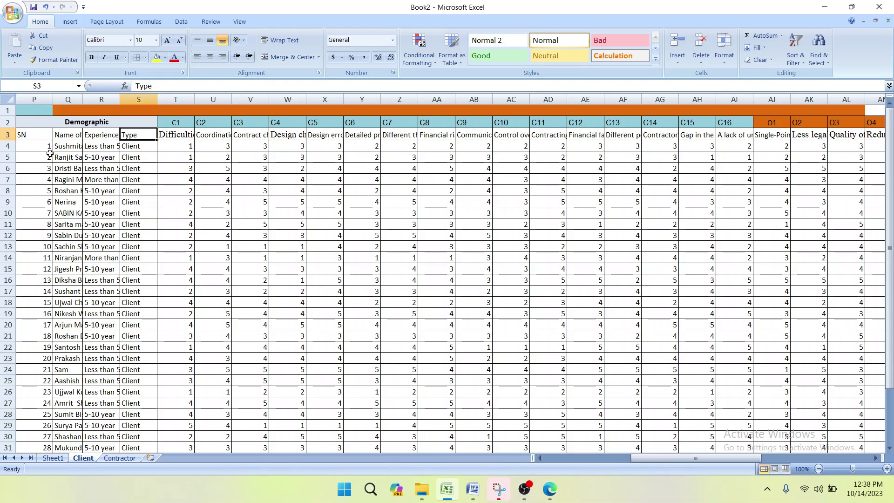
pyautogui.click(30, 99)
pyautogui.rightClick(29, 100)
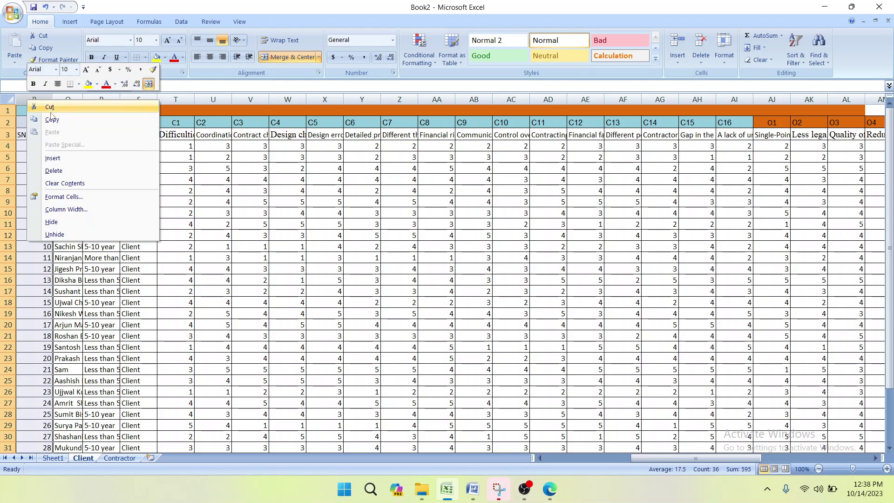
pyautogui.click(57, 171)
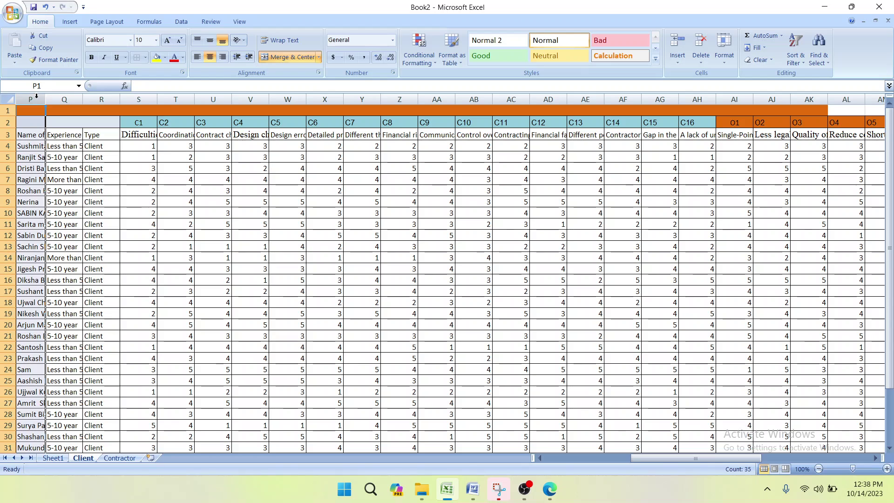
# - Insert two blank columns before the respondents' name column on the Client sheet
pyautogui.rightClick(37, 95)
pyautogui.click(56, 157)
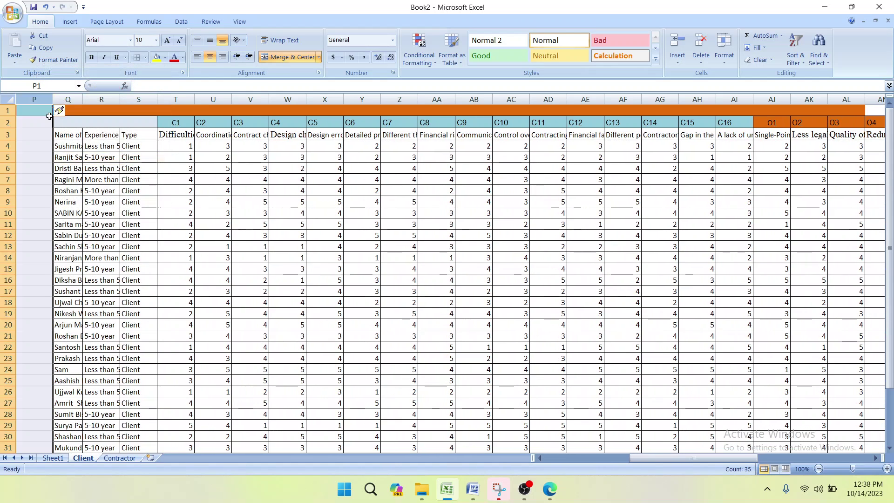
pyautogui.rightClick(73, 98)
pyautogui.click(97, 158)
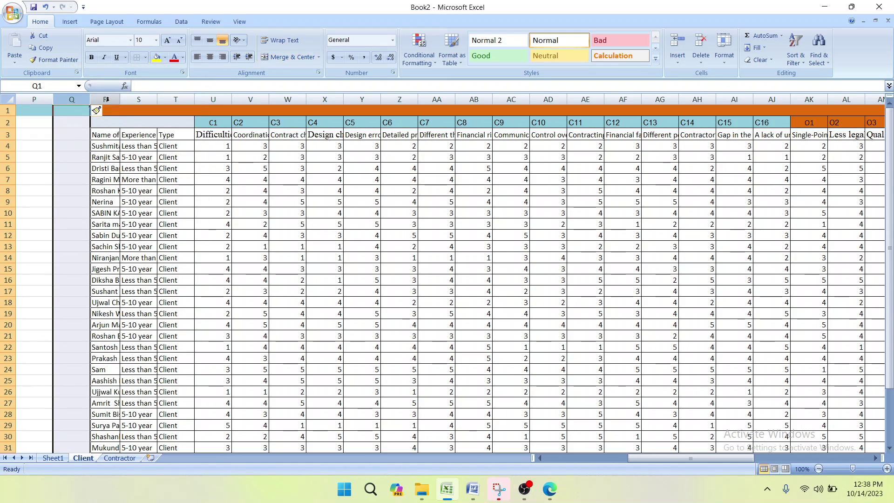
# - Delete the name, Experience and Type columns so the C1 ratings begin in column R
pyautogui.rightClick(106, 99)
pyautogui.click(146, 173)
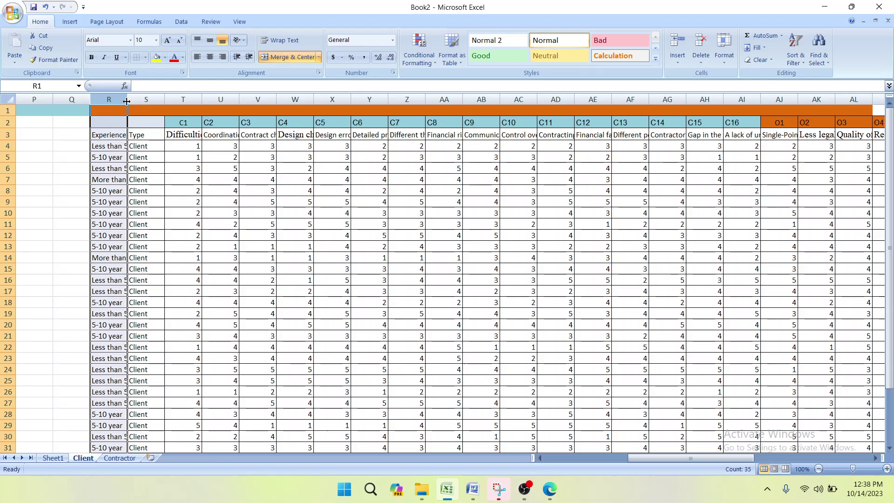
pyautogui.rightClick(107, 99)
pyautogui.click(135, 172)
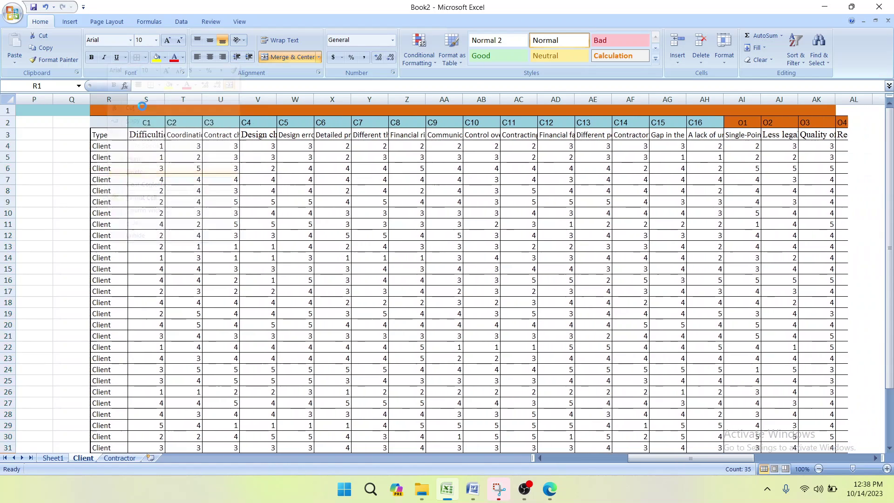
pyautogui.rightClick(107, 99)
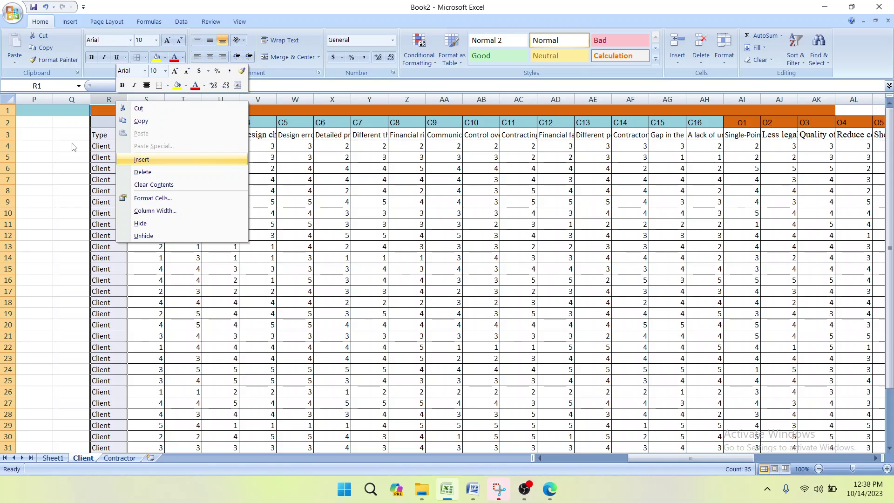
pyautogui.click(140, 173)
pyautogui.click(66, 169)
# - Copy the Client ratings table R2:BC37 with its headers and paste it transposed at A1 of a new worksheet
pyautogui.moveTo(106, 122); pyautogui.dragTo(819, 125)
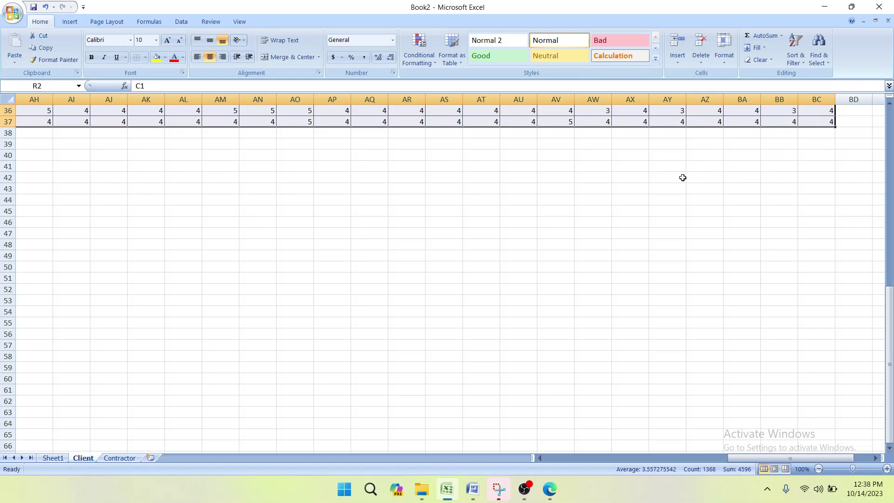
pyautogui.hotkey('ctrl', 'c')
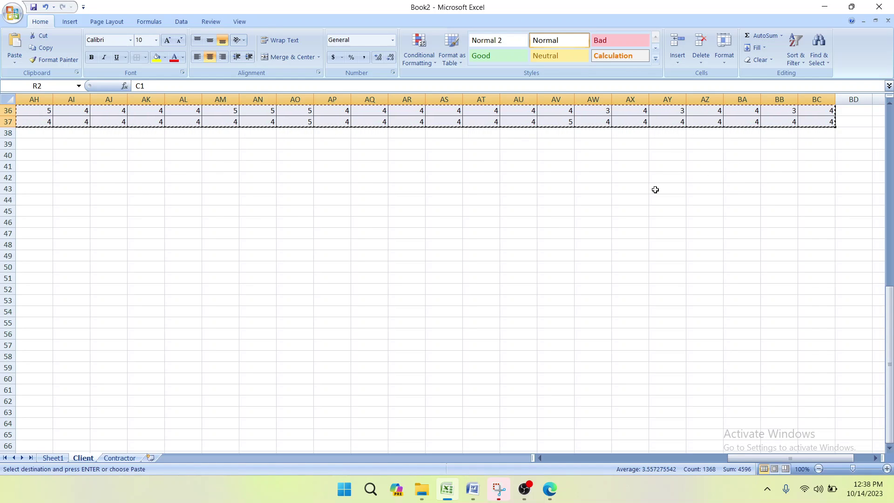
pyautogui.click(155, 459)
pyautogui.rightClick(29, 115)
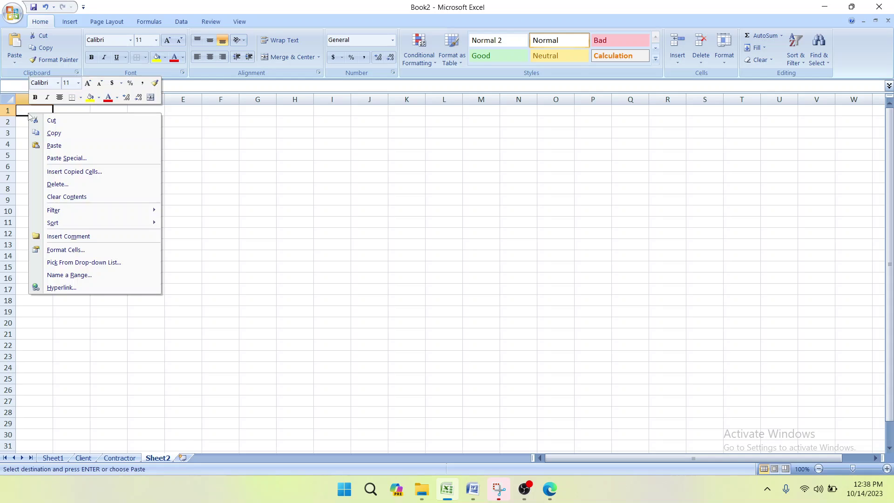
pyautogui.click(66, 158)
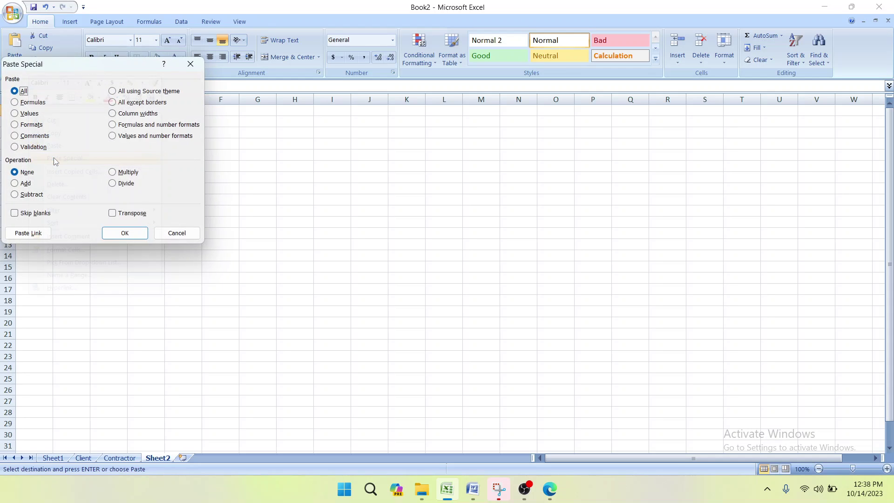
pyautogui.click(112, 213)
pyautogui.click(108, 236)
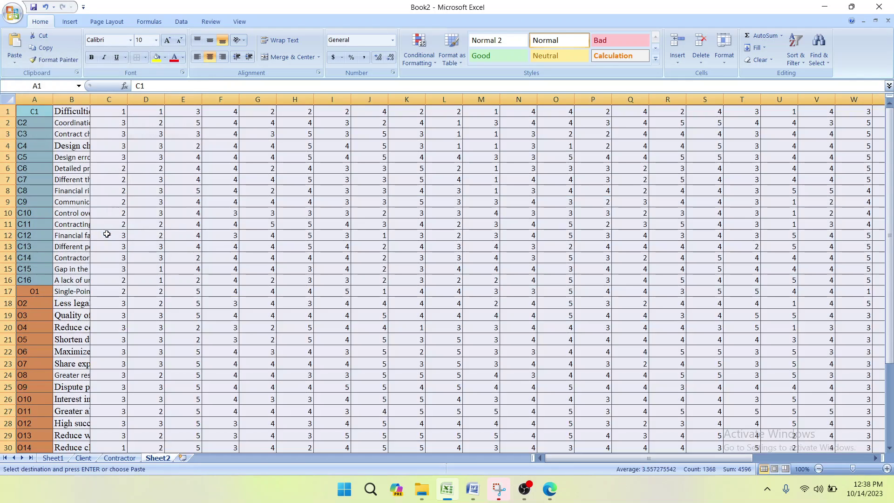
pyautogui.click(123, 265)
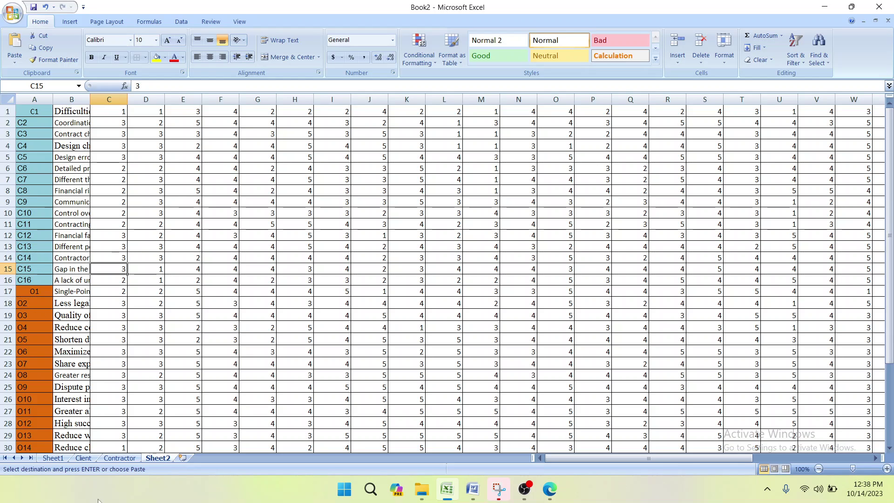
# - Compare the transposed item rows on Sheet2 with the original item columns on the Client sheet
pyautogui.click(83, 458)
pyautogui.scroll(8, 101, 374)
pyautogui.scroll(4, 101, 374)
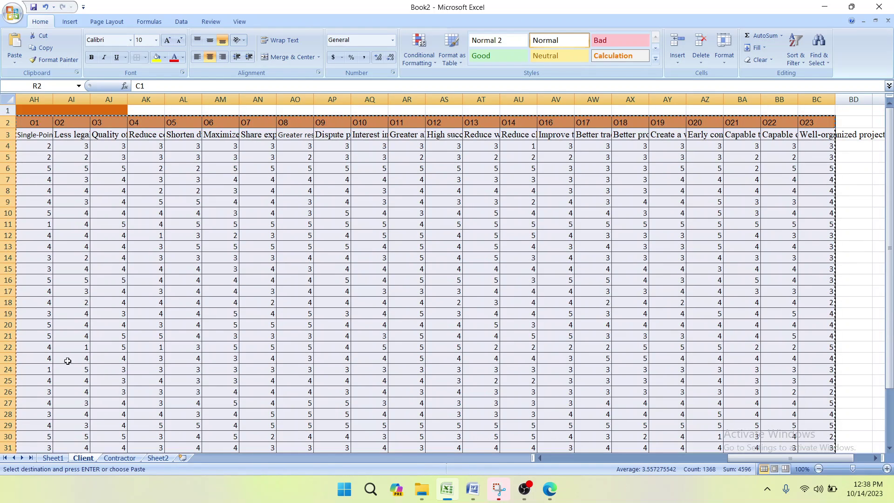
pyautogui.click(100, 314)
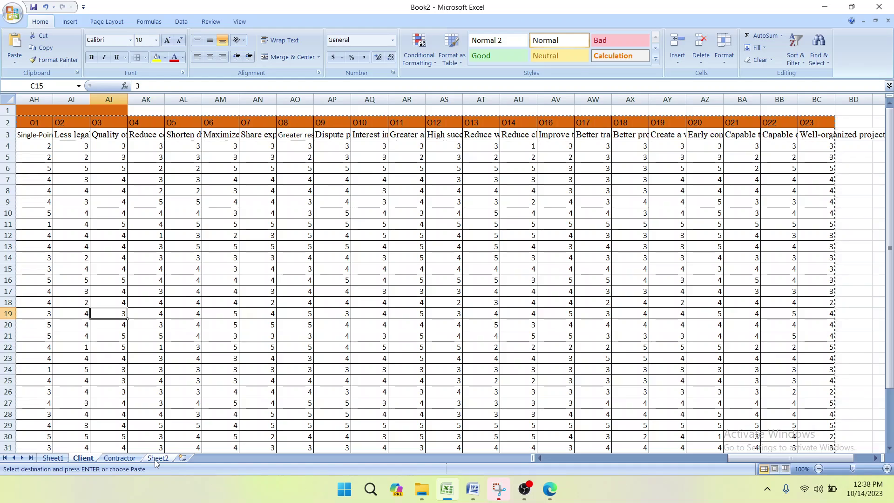
pyautogui.click(158, 459)
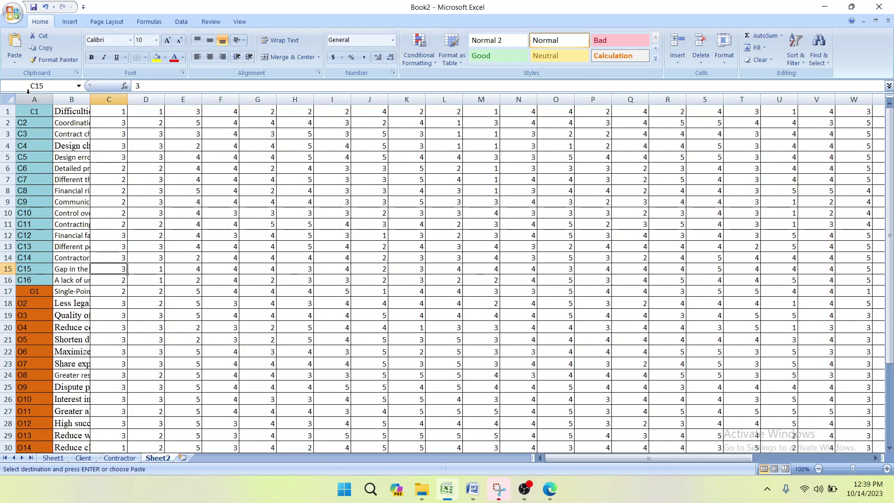
pyautogui.click(84, 459)
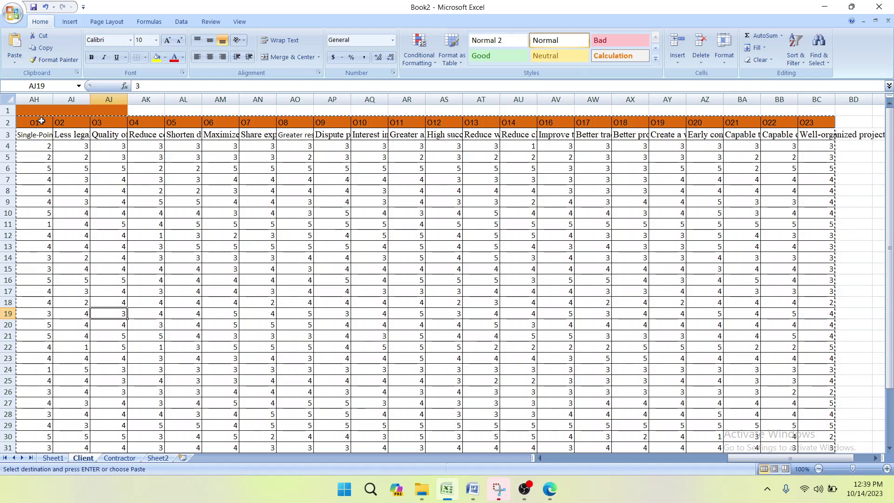
pyautogui.click(158, 459)
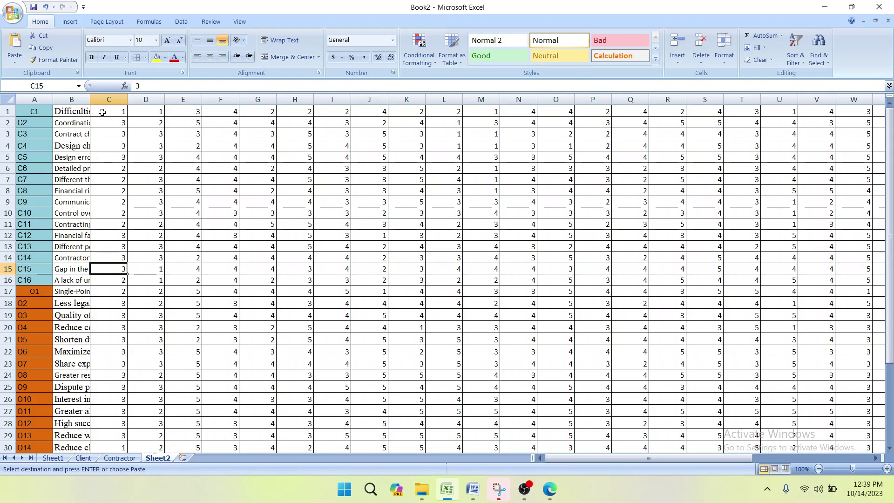
pyautogui.scroll(-4, 33, 218)
pyautogui.scroll(4, 36, 256)
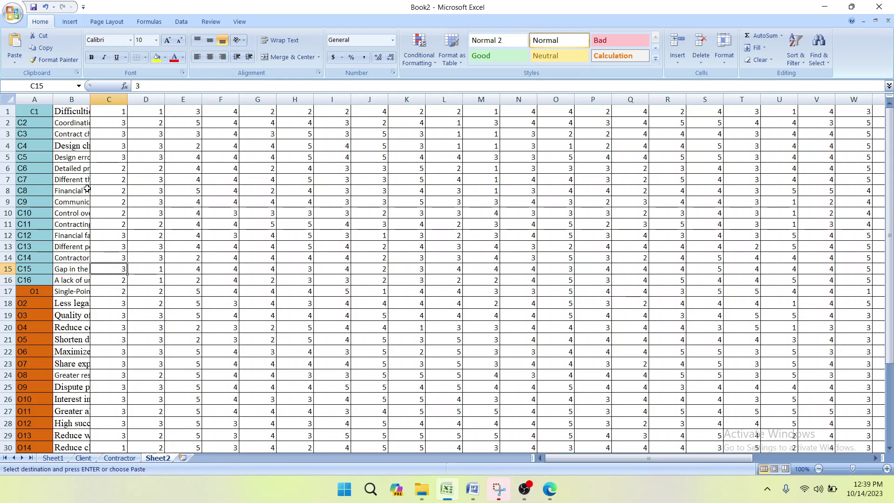
pyautogui.scroll(-6, 28, 302)
pyautogui.scroll(6, 32, 336)
pyautogui.scroll(-5, 26, 324)
pyautogui.scroll(5, 26, 323)
# - Insert a blank row above the C1 row on Sheet2
pyautogui.click(6, 111)
pyautogui.rightClick(6, 112)
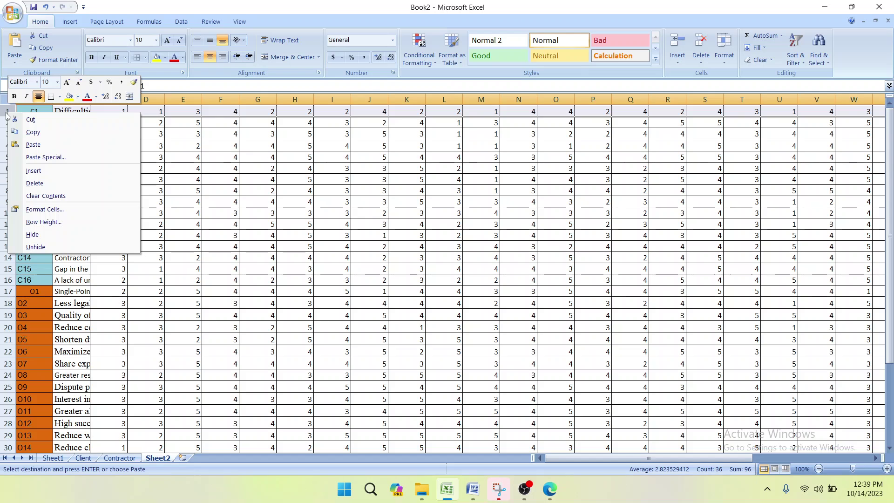
pyautogui.click(34, 170)
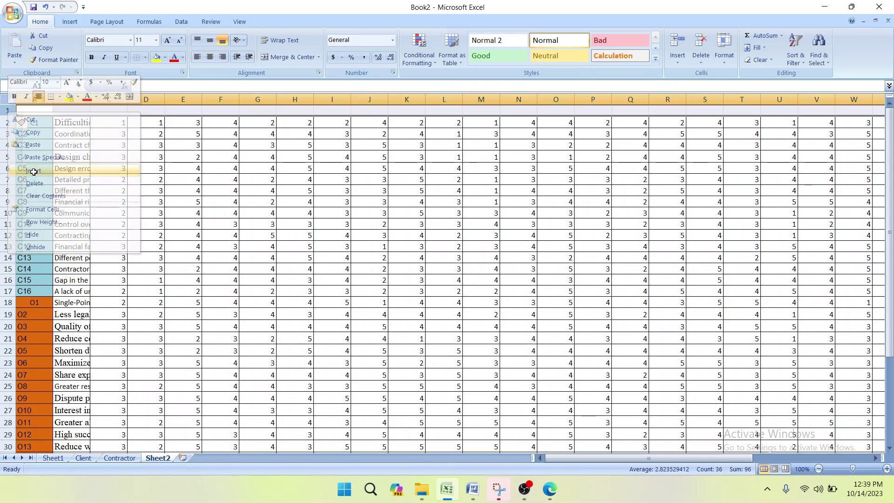
# - Enter the headings SDA, DA, N, AG and SAG in AK1:AO1, beside the last ratings column on Sheet2
pyautogui.moveTo(571, 457); pyautogui.dragTo(734, 457)
pyautogui.click(876, 458)
pyautogui.click(876, 458)
pyautogui.click(876, 457)
pyautogui.click(876, 458)
pyautogui.click(876, 458)
pyautogui.click(875, 458)
pyautogui.click(876, 458)
pyautogui.click(876, 458)
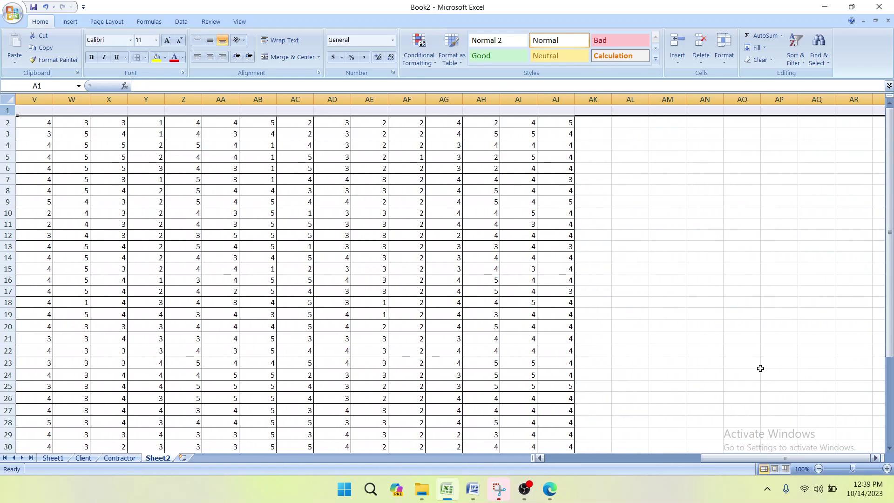
pyautogui.click(592, 109)
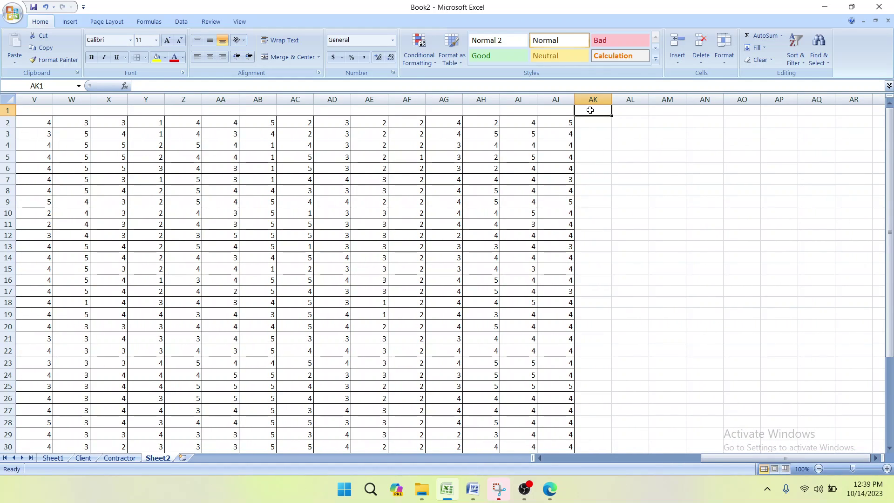
pyautogui.write('SDA')
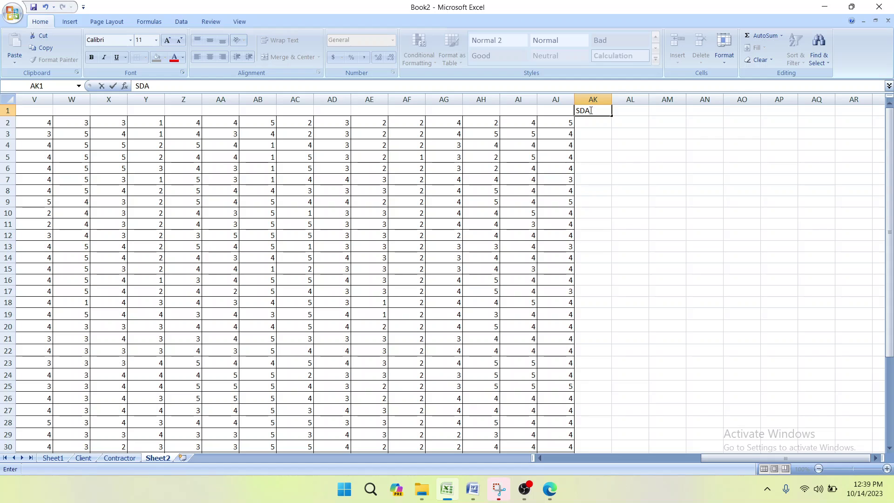
pyautogui.press('Tab')
pyautogui.write('DA')
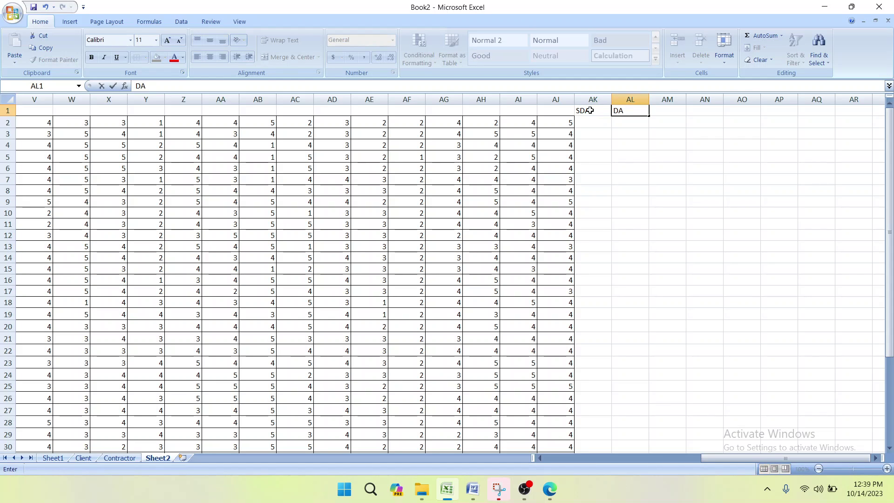
pyautogui.press('Tab')
pyautogui.write('N')
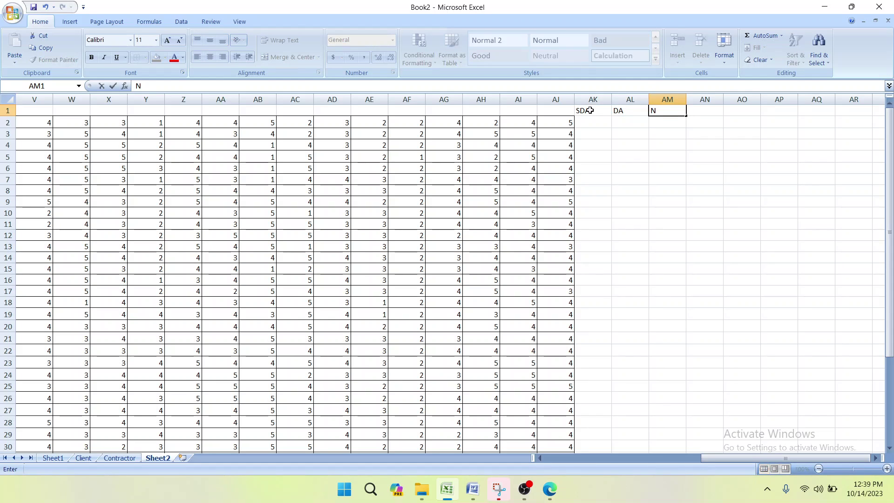
pyautogui.press('Tab')
pyautogui.write('AG')
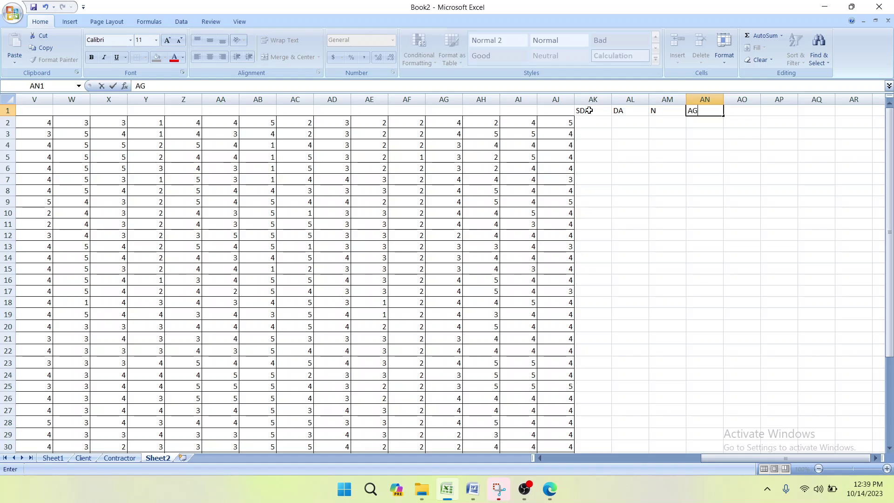
pyautogui.press('Tab')
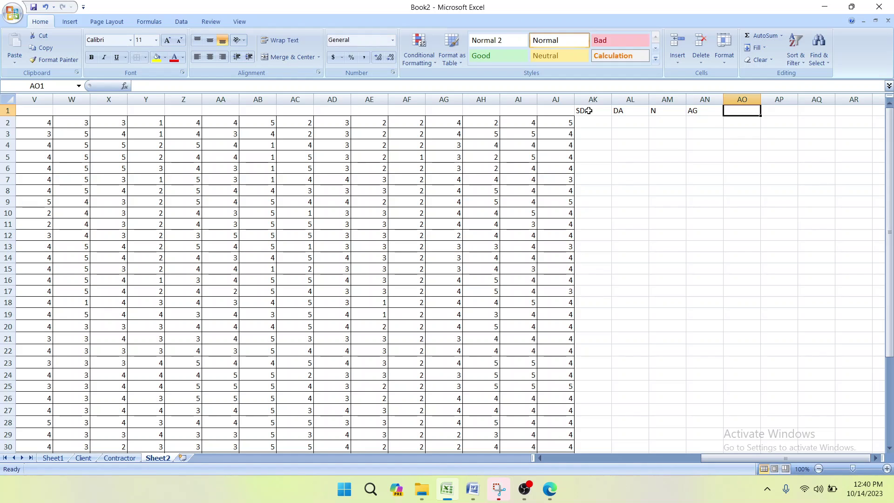
pyautogui.write('SAG')
pyautogui.press('Return')
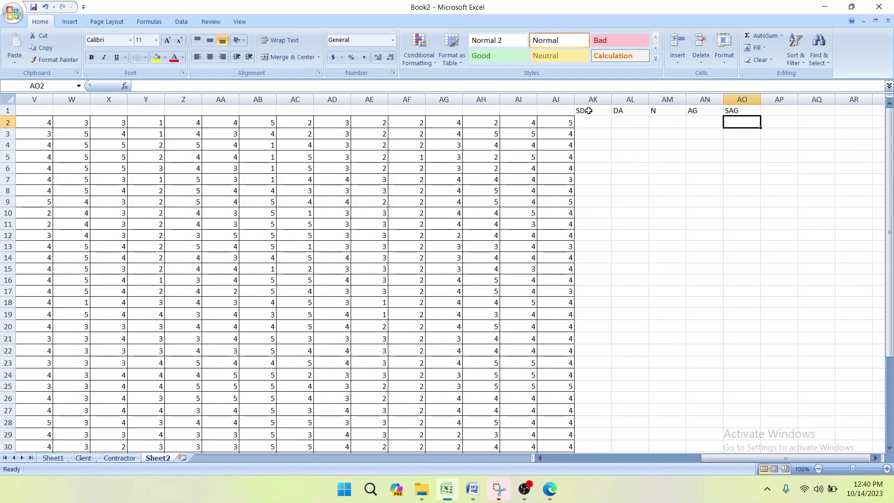
# - Check the answer scale in the Word questionnaire, then examine the C1 ratings and the response headings on Sheet2 in Excel
pyautogui.click(473, 489)
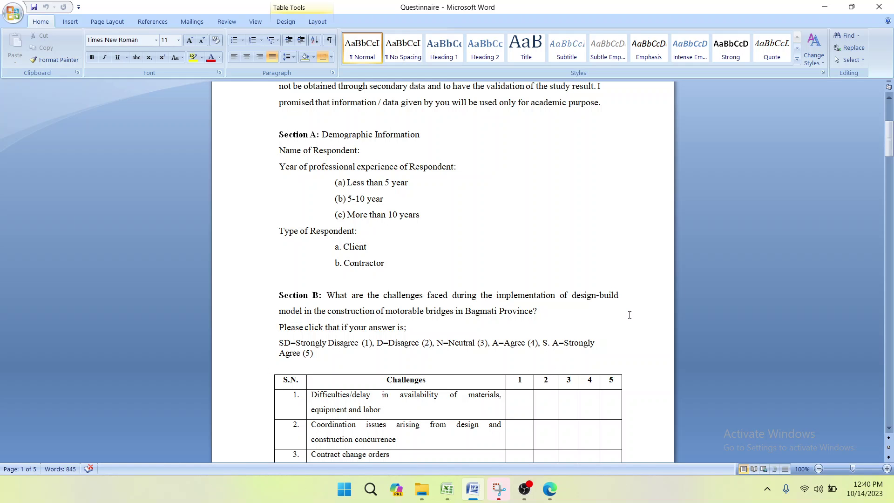
pyautogui.click(825, 7)
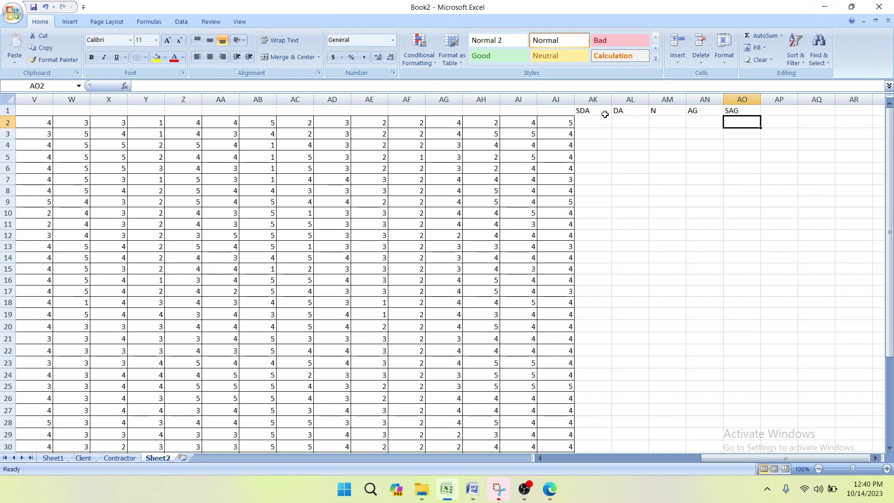
pyautogui.click(592, 123)
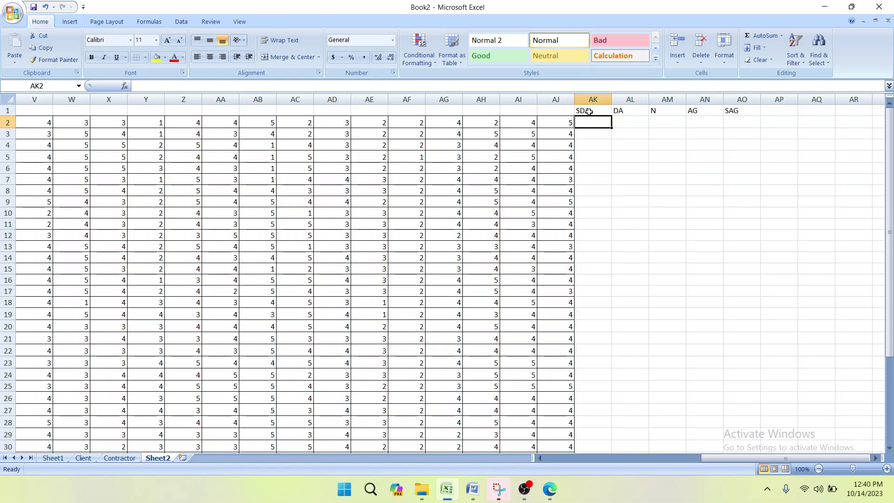
pyautogui.moveTo(714, 458); pyautogui.dragTo(558, 458)
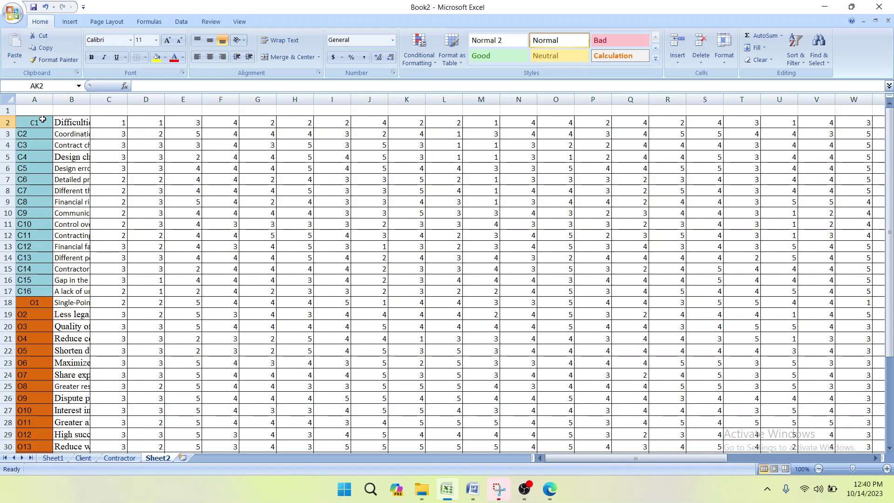
pyautogui.moveTo(586, 458); pyautogui.dragTo(730, 458)
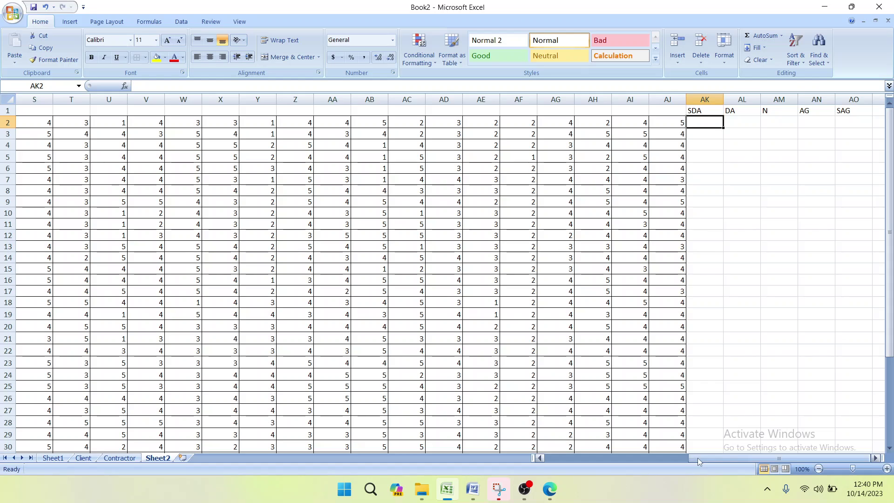
pyautogui.moveTo(697, 458); pyautogui.dragTo(553, 462)
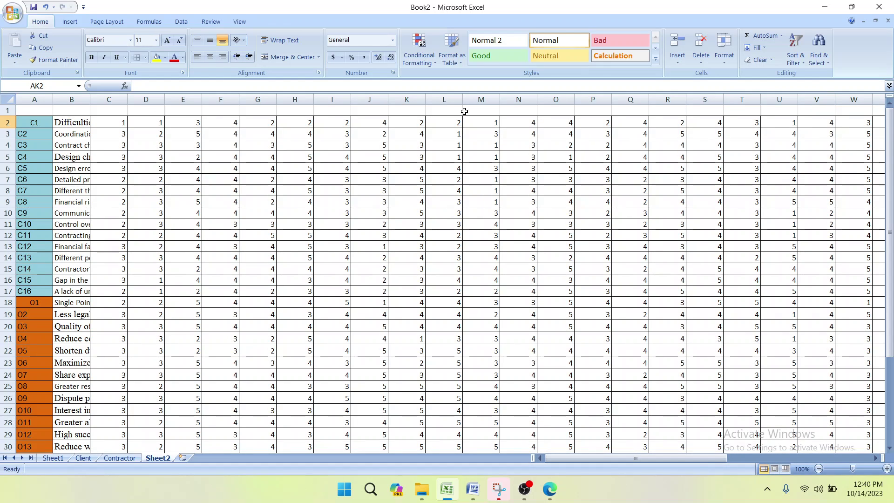
pyautogui.click(102, 111)
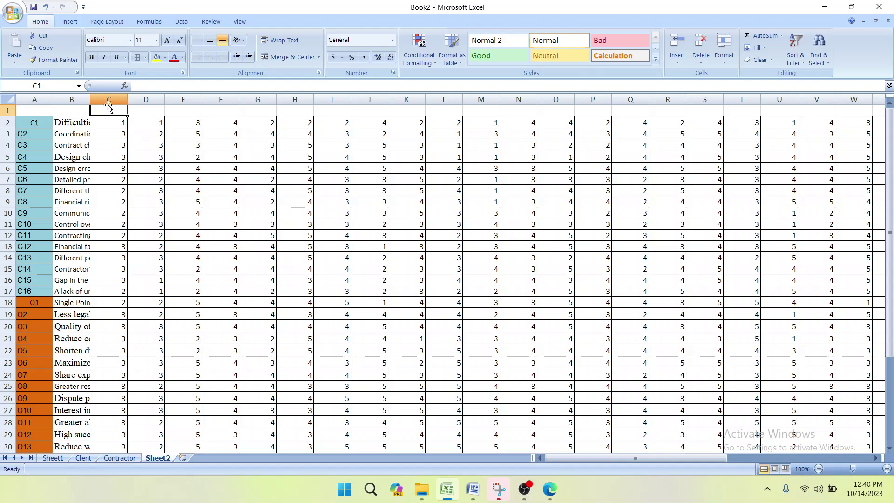
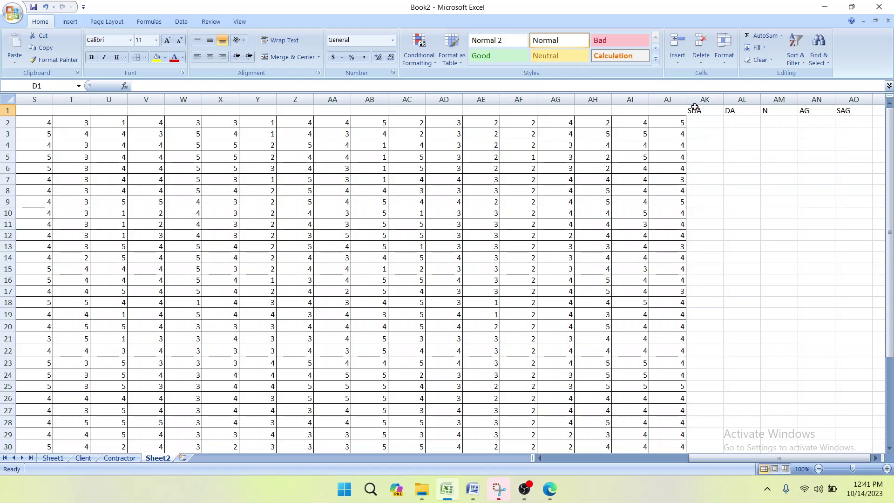
# - Compare the SDA to SAG headings with the numeric codes in the Word questionnaire and the C1 ratings on Sheet2
pyautogui.click(696, 110)
pyautogui.click(745, 112)
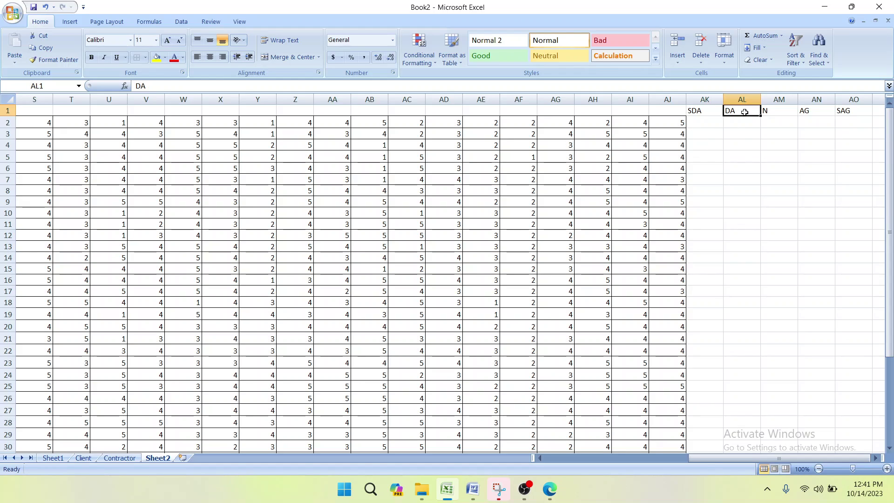
pyautogui.click(778, 112)
pyautogui.click(811, 113)
pyautogui.click(845, 112)
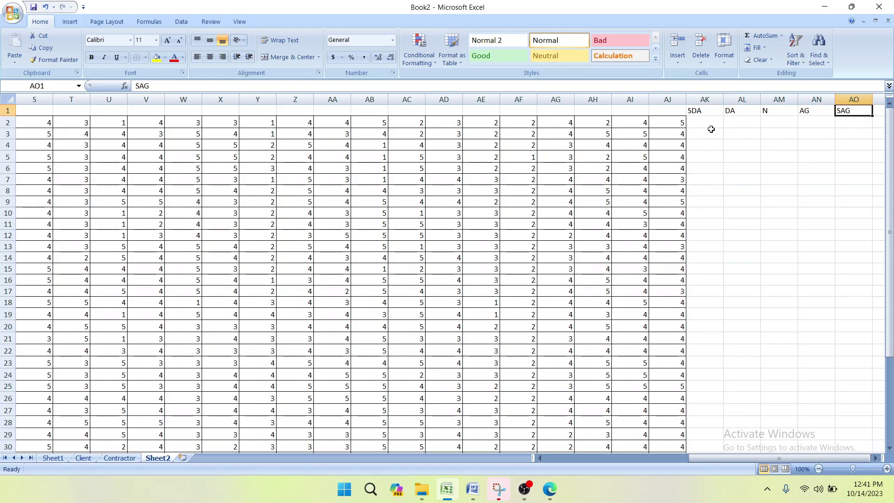
pyautogui.click(700, 126)
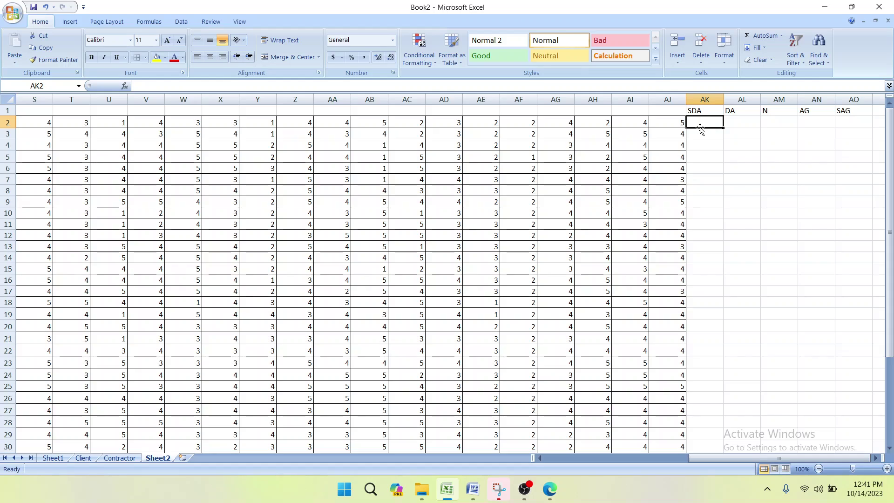
pyautogui.click(736, 123)
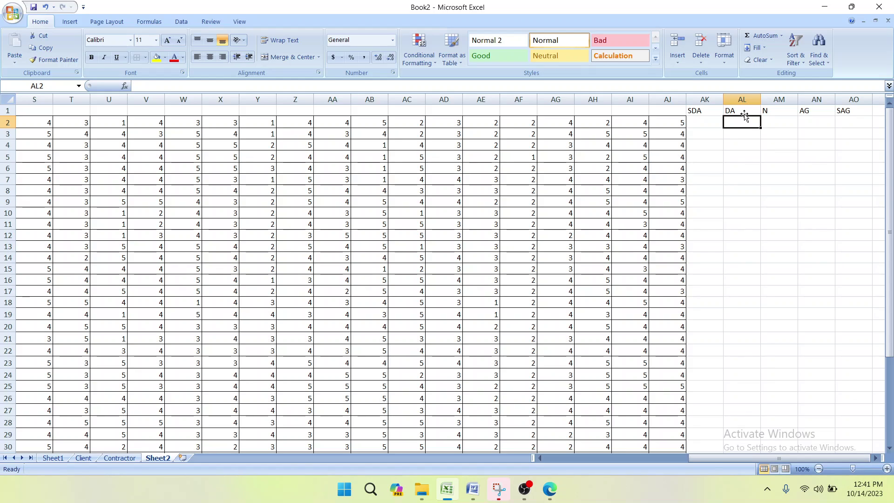
pyautogui.click(473, 489)
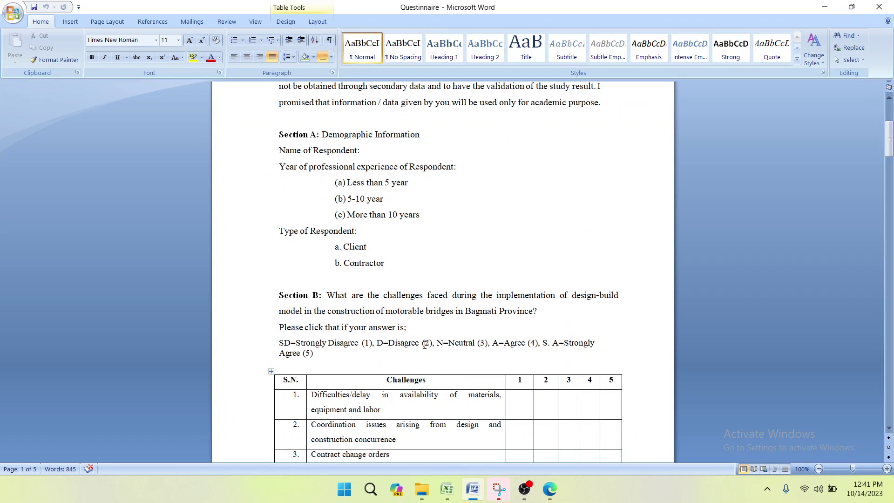
pyautogui.click(825, 7)
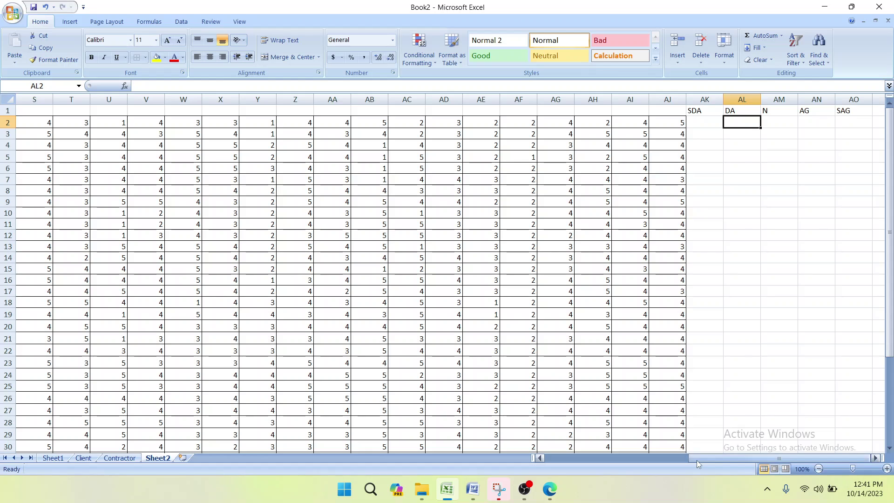
pyautogui.moveTo(697, 461); pyautogui.dragTo(548, 454)
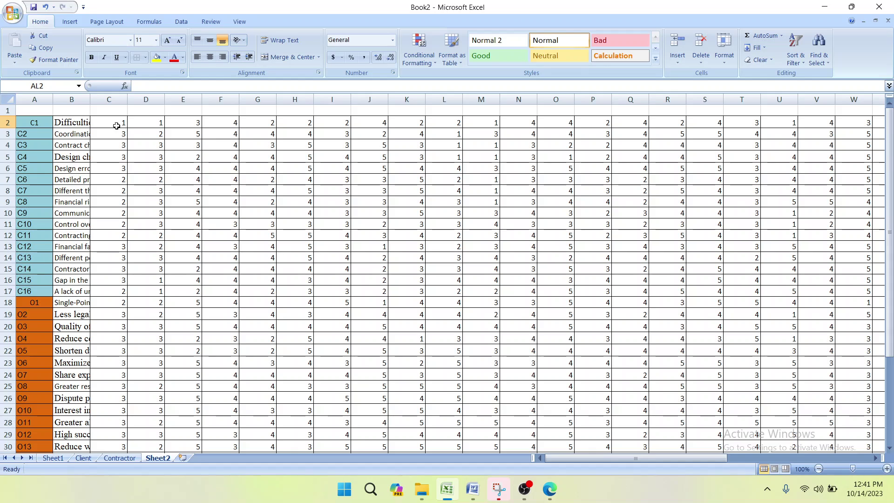
pyautogui.moveTo(630, 456); pyautogui.dragTo(821, 452)
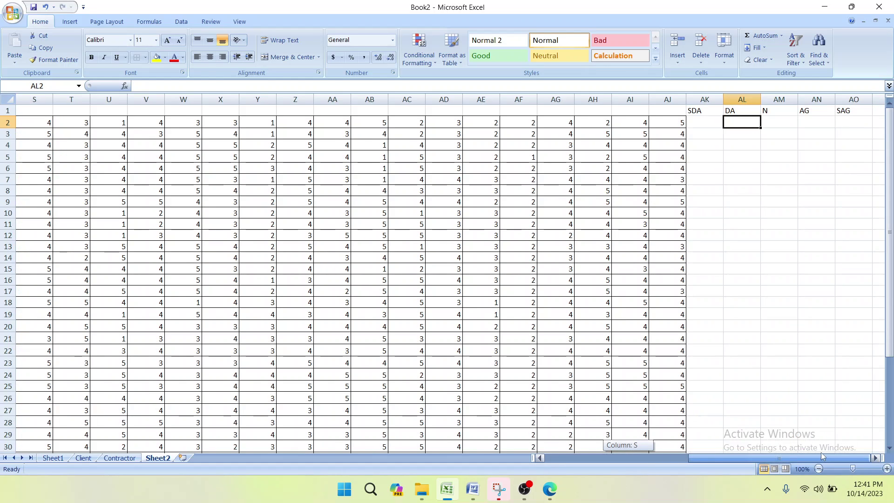
# - Enter =COUNTIF(C2:AJ2,1) in AK2 to count the strongly disagree ratings for C1
pyautogui.click(693, 123)
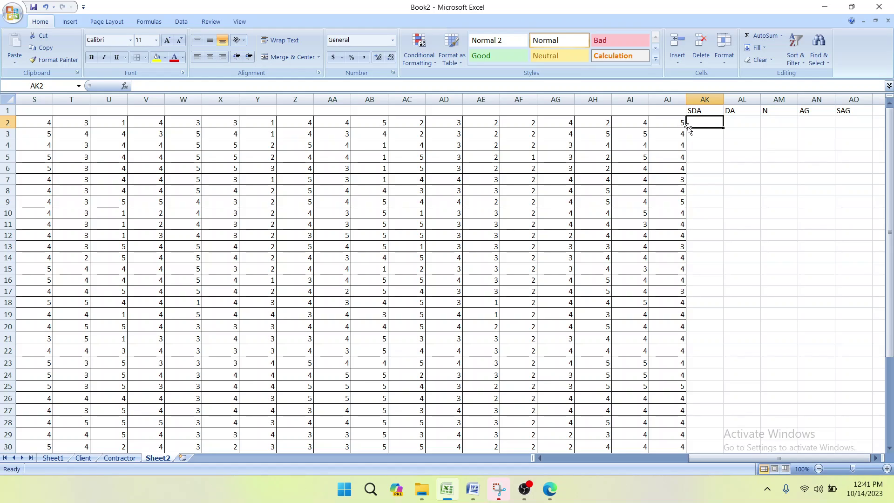
pyautogui.write('=')
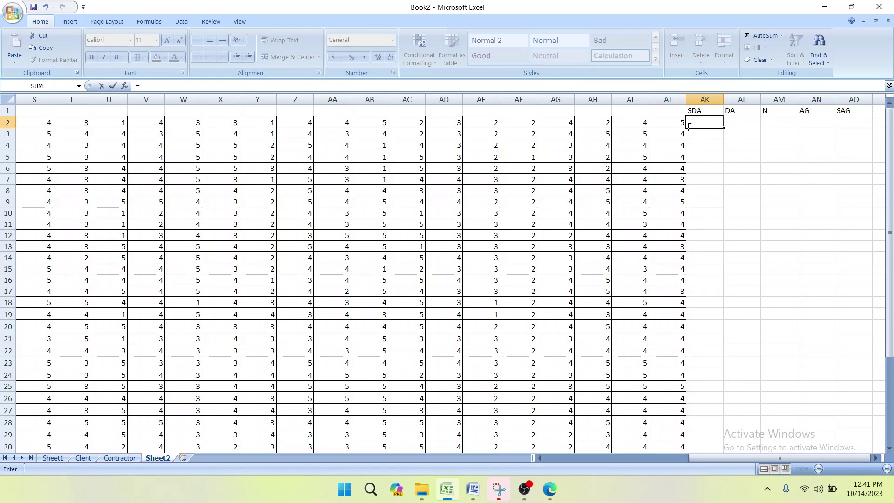
pyautogui.write('COUN')
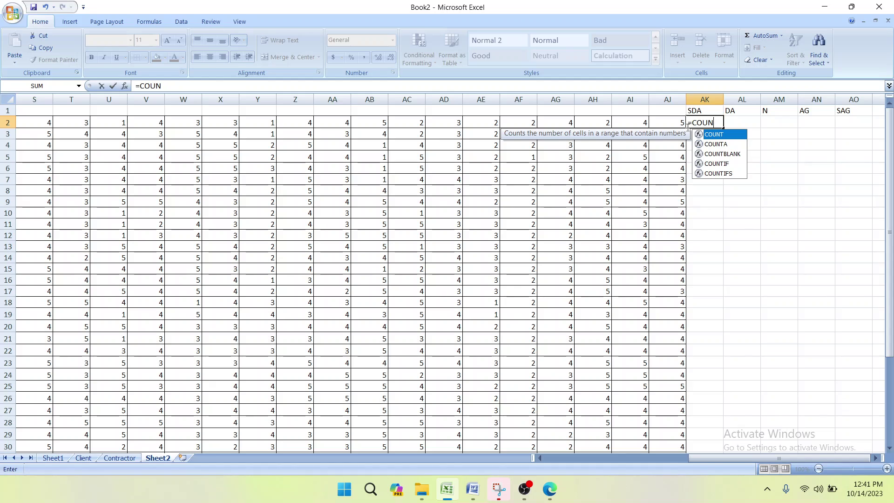
pyautogui.write('TIF')
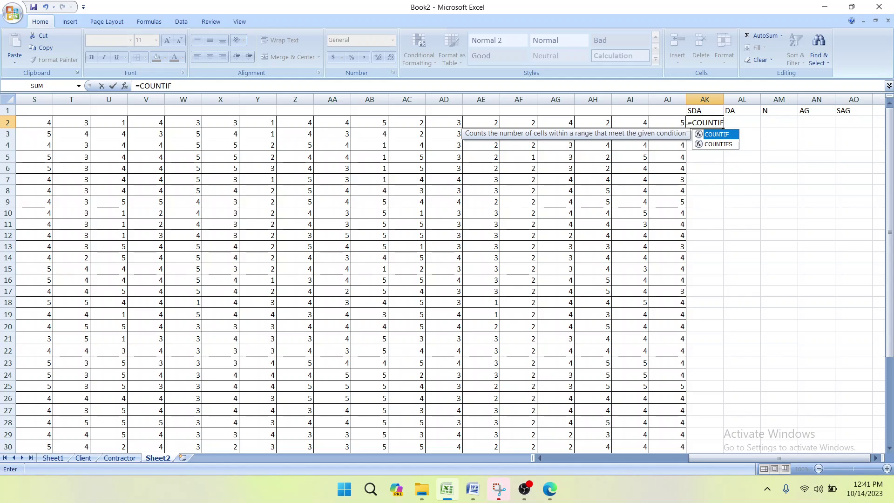
pyautogui.write('(')
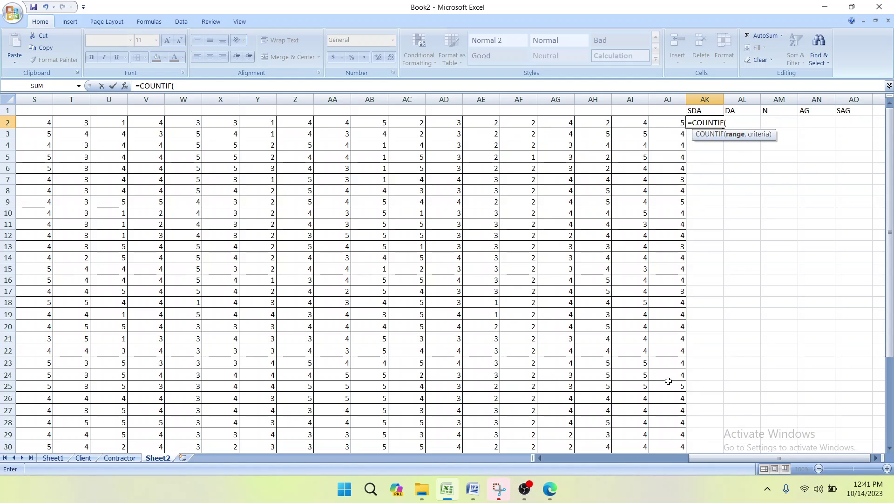
pyautogui.moveTo(698, 462); pyautogui.dragTo(544, 464)
pyautogui.moveTo(113, 122); pyautogui.dragTo(674, 124)
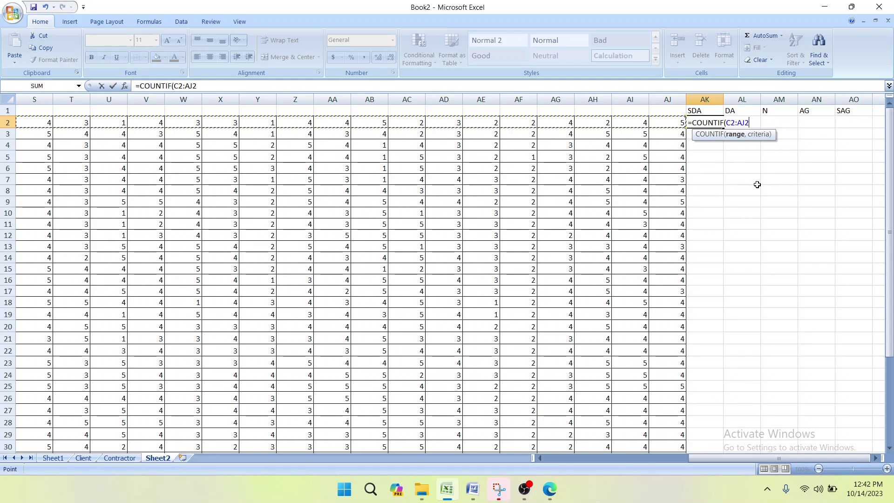
pyautogui.write(',1')
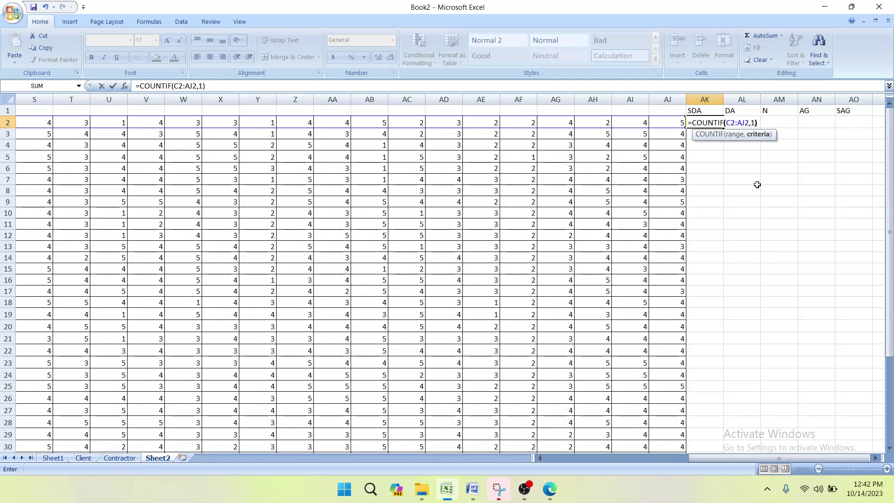
pyautogui.write(')')
pyautogui.press('Return')
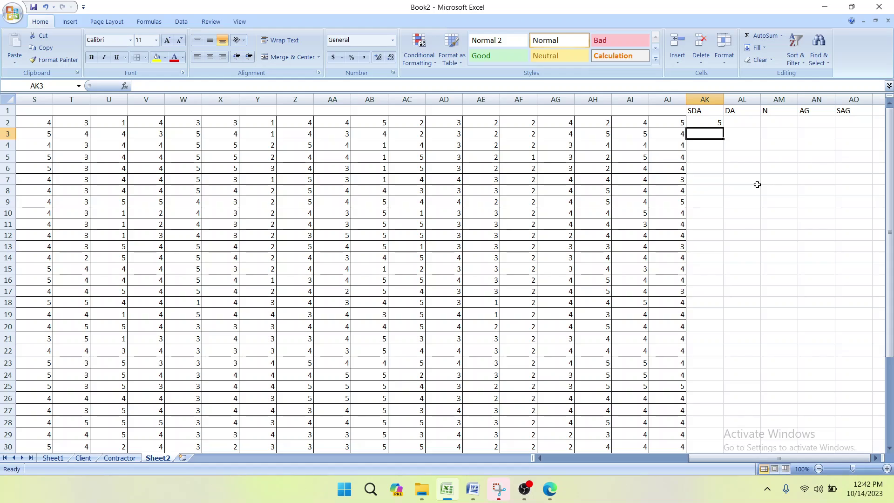
# - Review the SDA count formula in AK2 against the C1 ratings across row 2
pyautogui.click(705, 122)
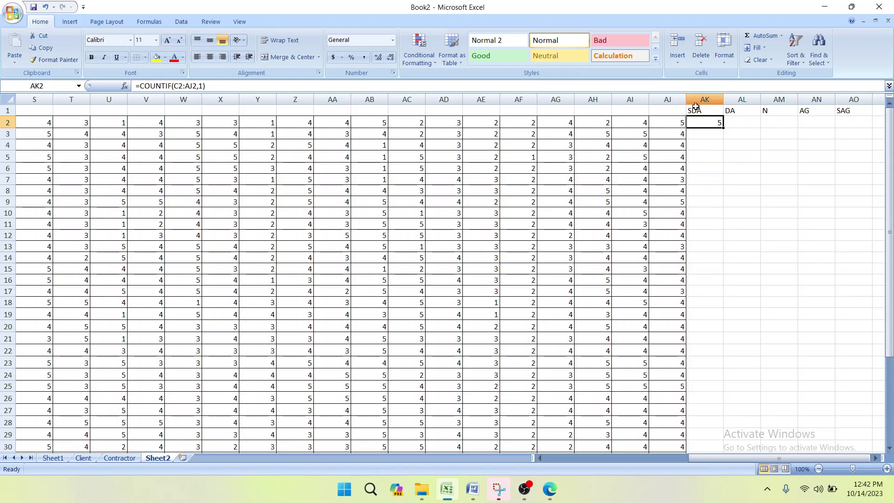
pyautogui.moveTo(770, 458); pyautogui.dragTo(594, 473)
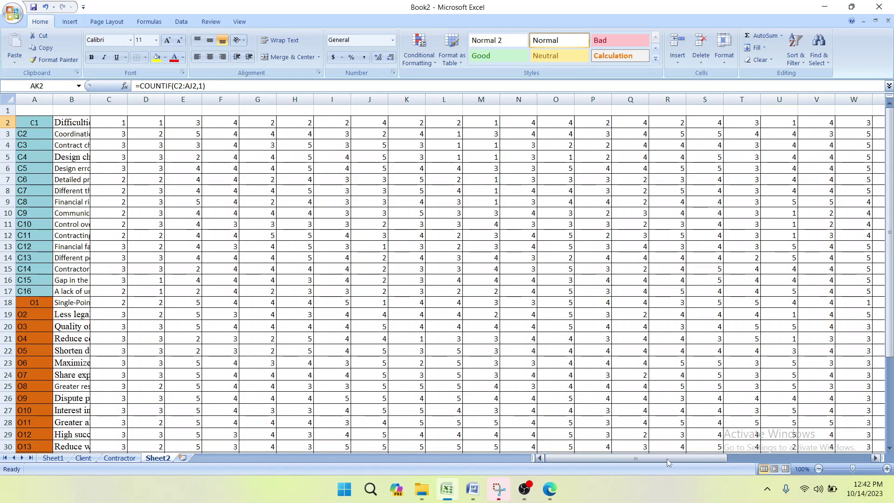
pyautogui.moveTo(667, 459); pyautogui.dragTo(835, 453)
# - Enter =COUNTIF(C2:AJ2,2) in AL2 to count the disagree (DA) ratings for C1
pyautogui.click(733, 123)
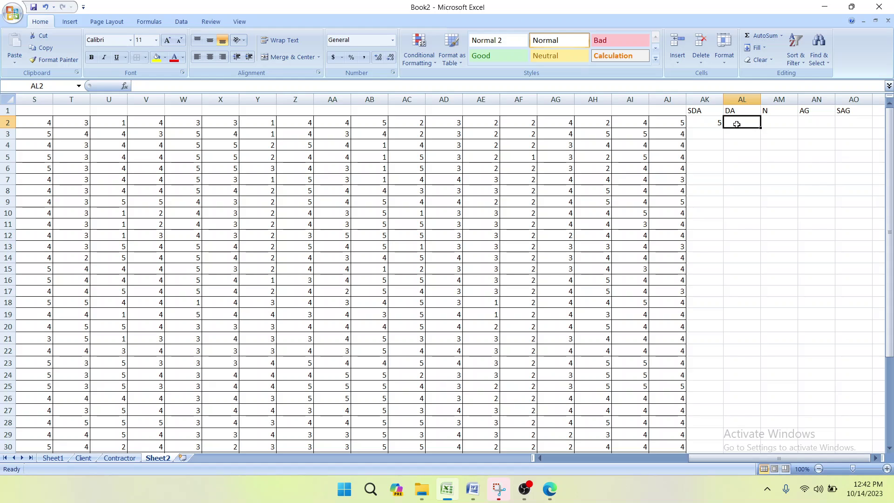
pyautogui.write('=')
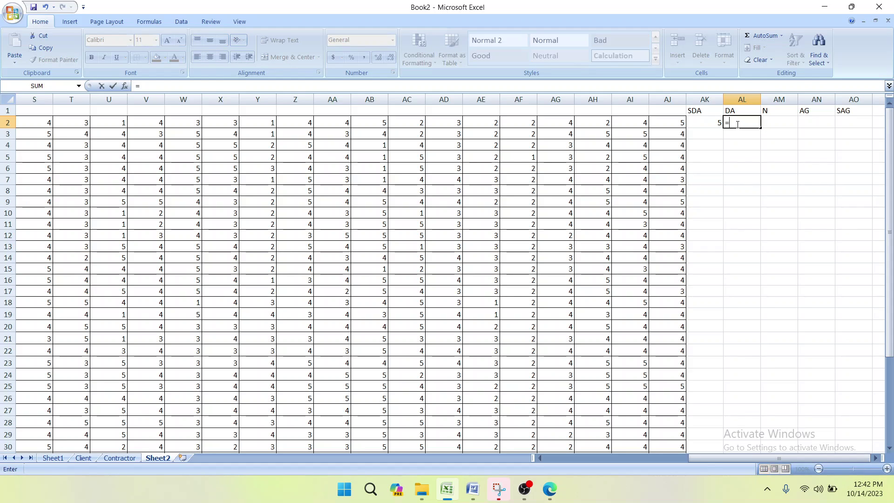
pyautogui.write('COUNT')
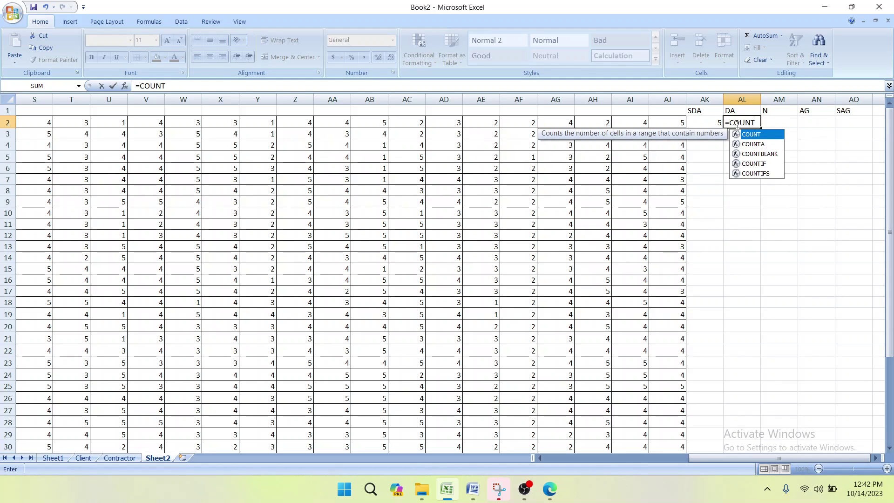
pyautogui.write('IF')
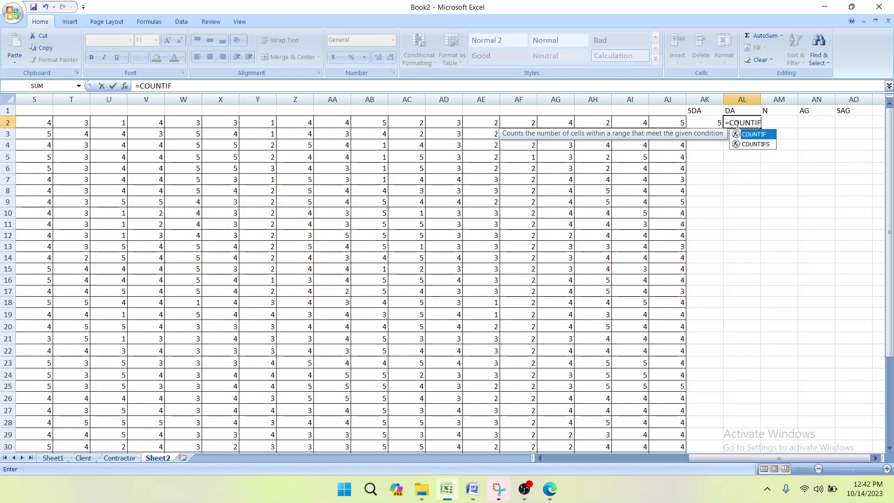
pyautogui.write('(')
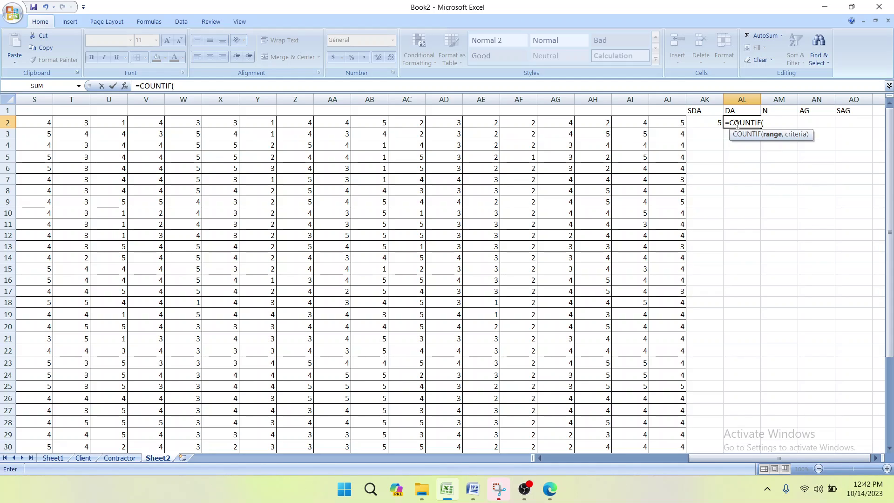
pyautogui.moveTo(779, 459); pyautogui.dragTo(636, 458)
pyautogui.moveTo(108, 123); pyautogui.dragTo(665, 121)
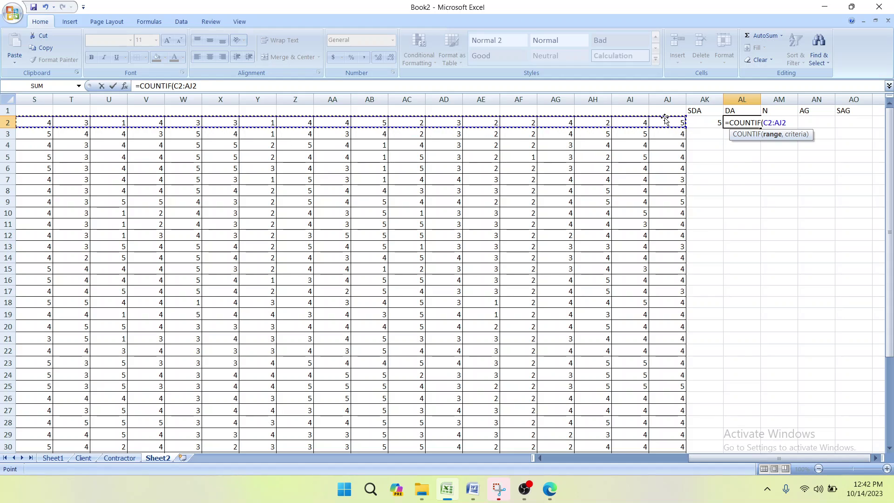
pyautogui.write(',2')
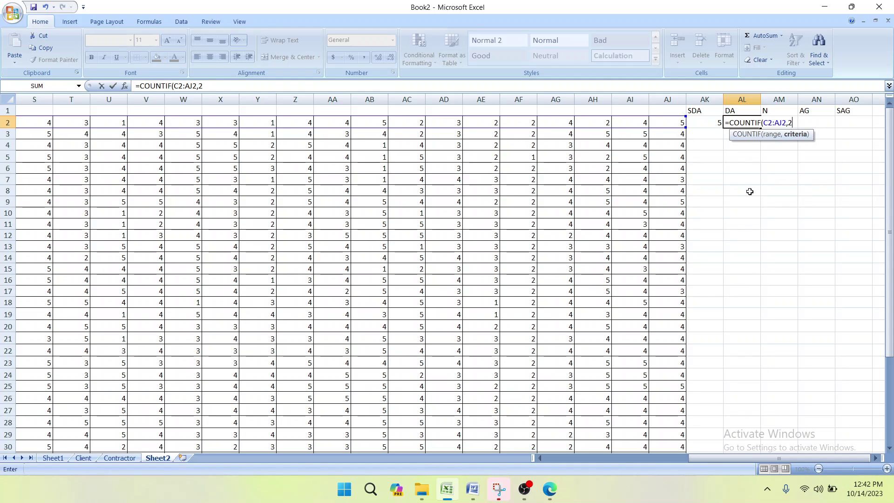
pyautogui.press('Return')
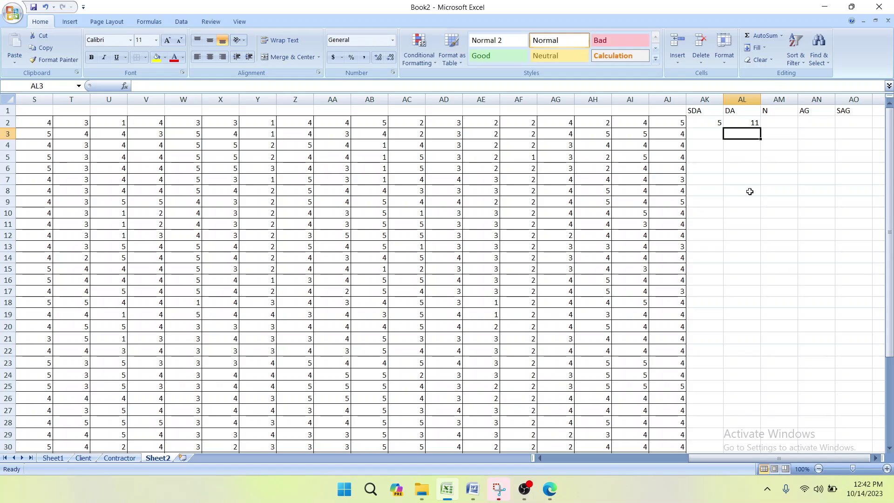
# - Enter =COUNTIF(C2:AJ2,3) in AM2 to count the neutral (N) ratings for C1
pyautogui.click(773, 123)
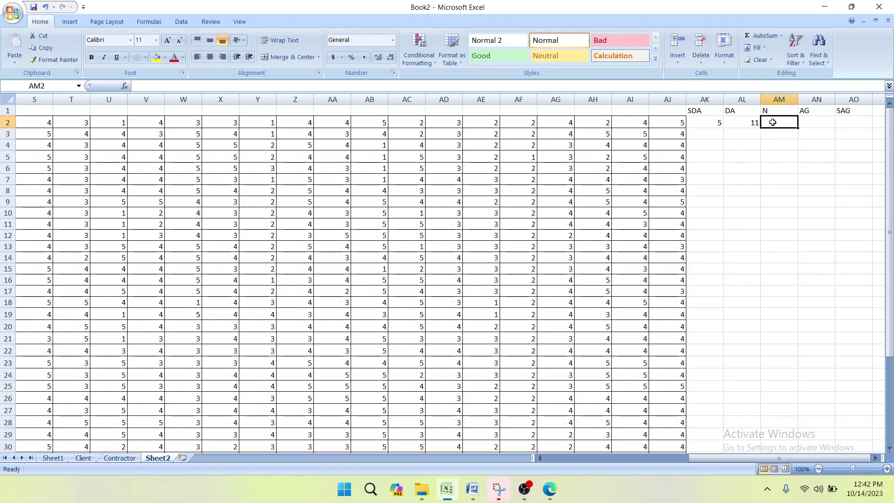
pyautogui.write('=COUNT')
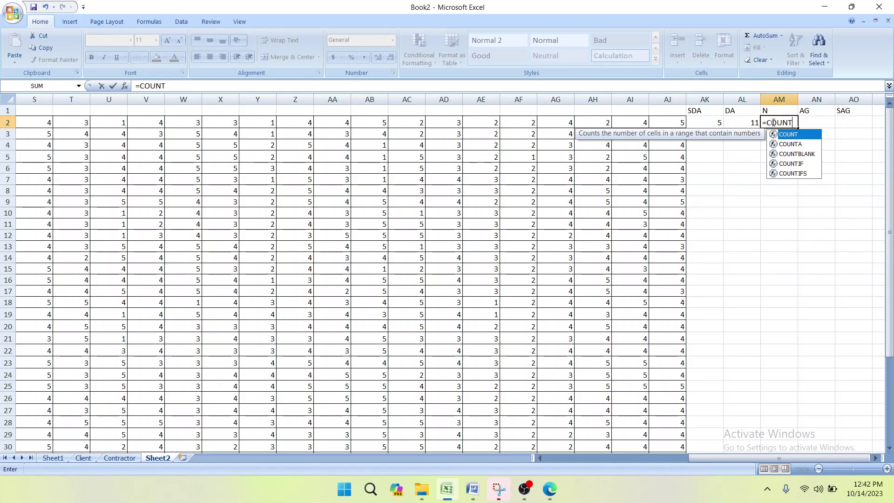
pyautogui.write('IF(')
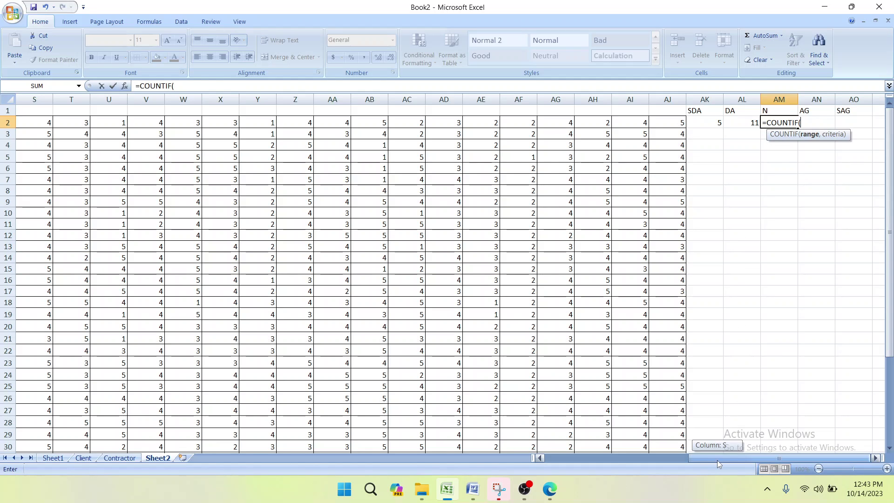
pyautogui.moveTo(722, 458); pyautogui.dragTo(578, 458)
pyautogui.moveTo(105, 126); pyautogui.dragTo(660, 123)
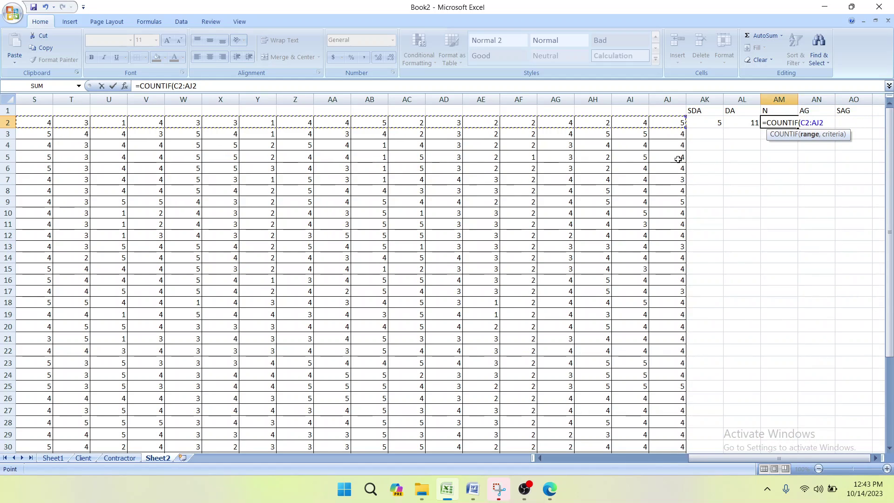
pyautogui.write(',3')
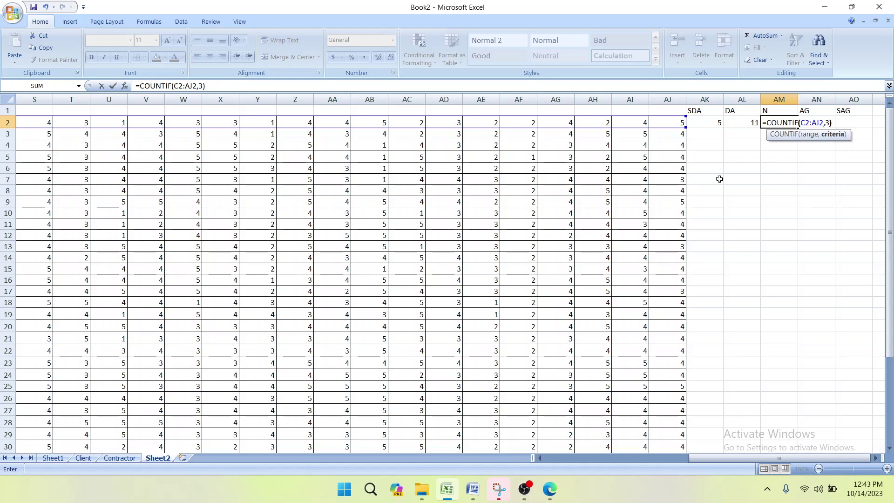
pyautogui.press('Return')
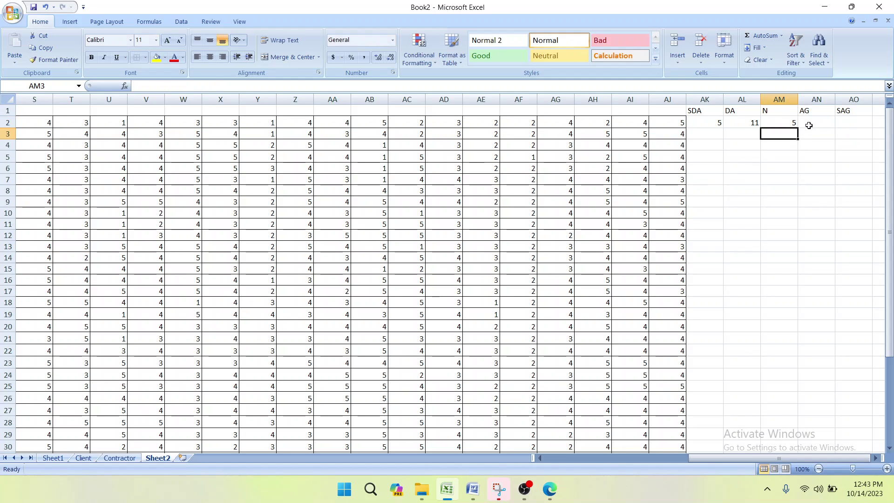
# - Enter =COUNTIF(C2:AJ2,4) in AN2 to count the agree (AG) ratings for C1
pyautogui.click(808, 124)
pyautogui.write('=COUNTIF')
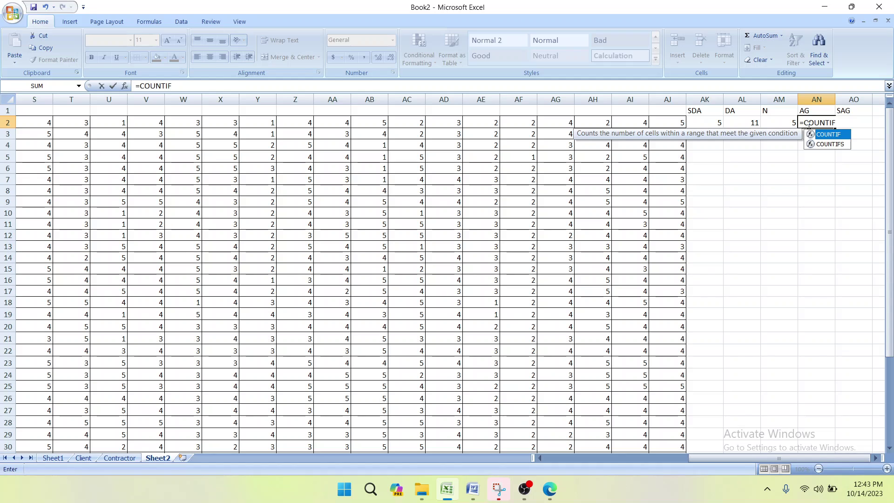
pyautogui.write('(')
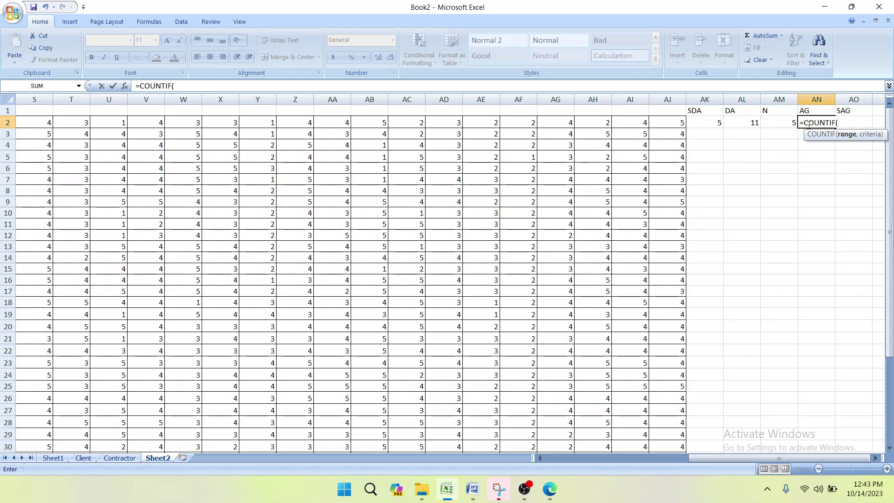
pyautogui.moveTo(779, 459); pyautogui.dragTo(636, 458)
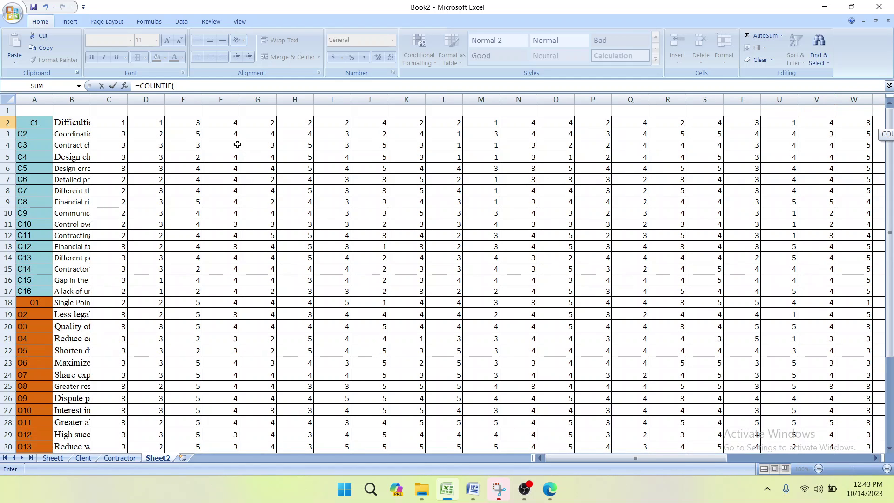
pyautogui.moveTo(100, 120); pyautogui.dragTo(785, 125)
pyautogui.click(212, 86)
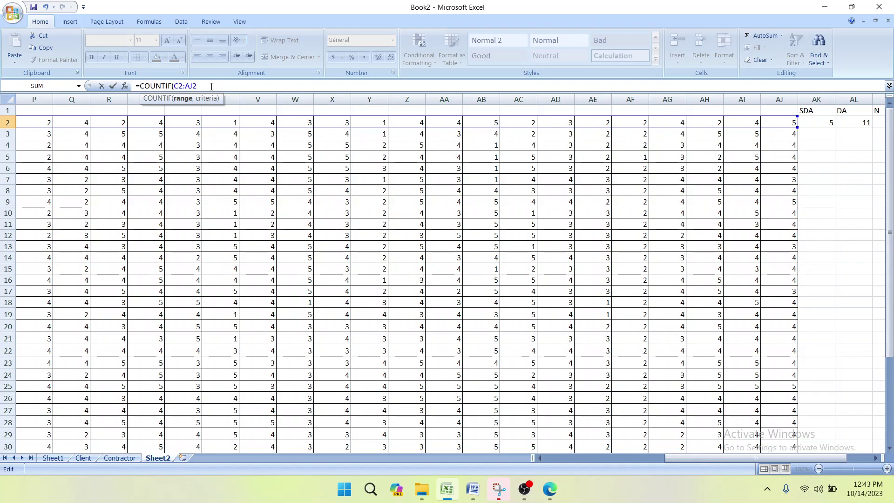
pyautogui.write(',')
pyautogui.moveTo(673, 459); pyautogui.dragTo(697, 460)
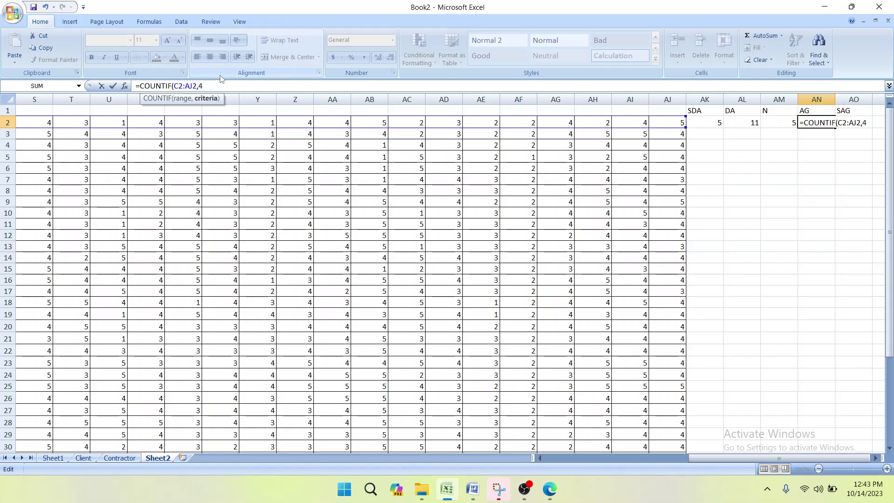
pyautogui.write('_')
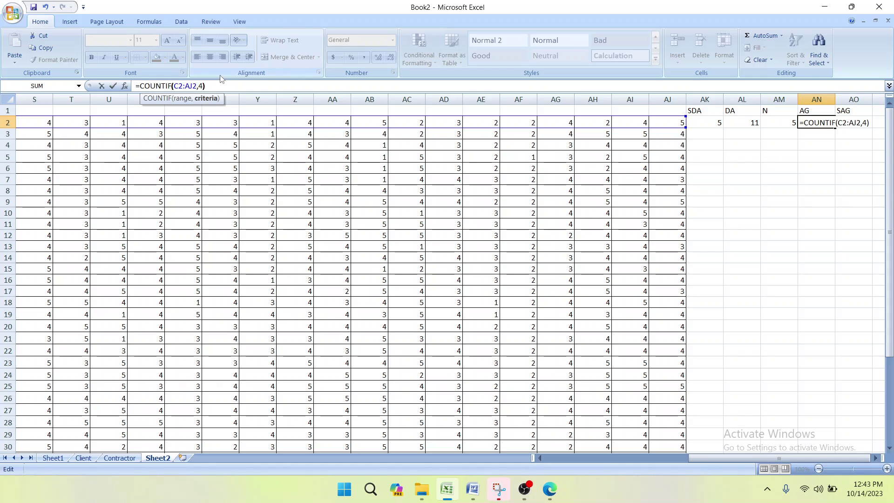
pyautogui.write(')')
pyautogui.press('Return')
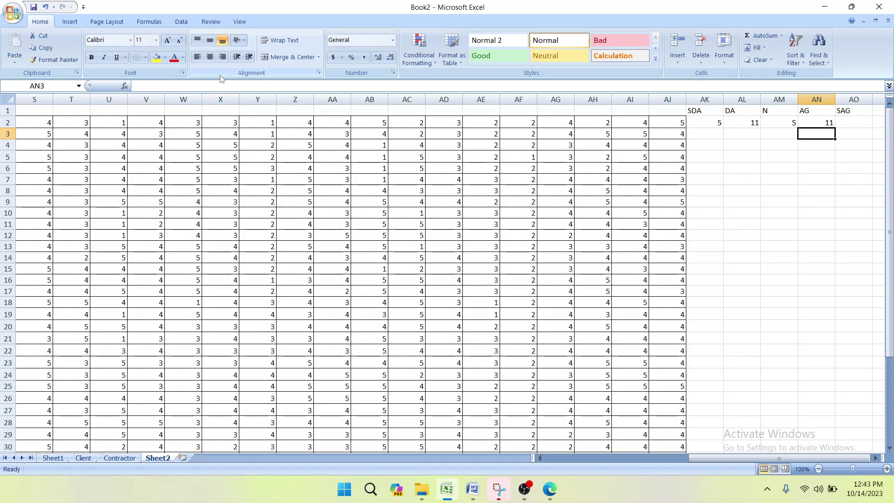
# - Enter =COUNTIF(C2:AJ2,5) in AO2 to count the strongly agree (SAG) ratings for C1
pyautogui.click(842, 123)
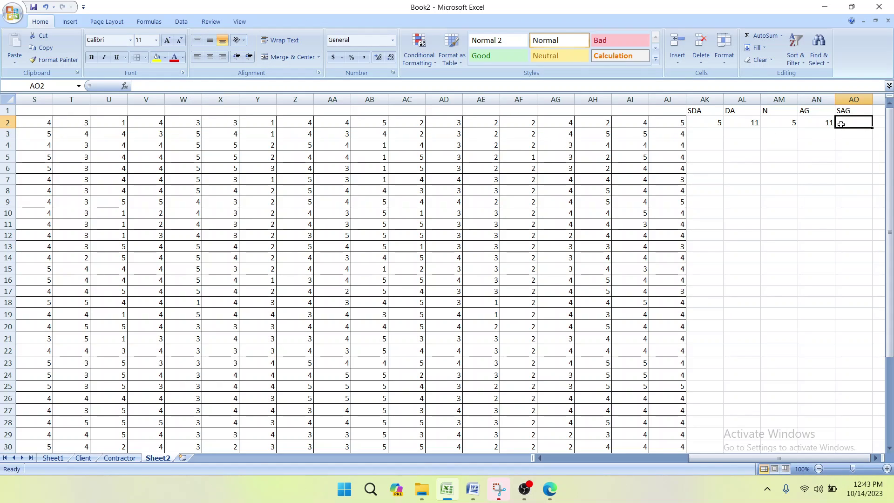
pyautogui.write('=COUNTI')
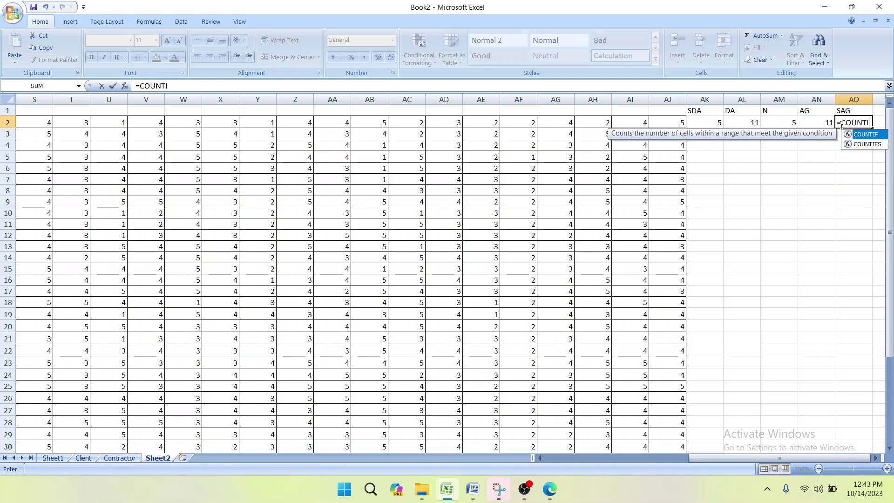
pyautogui.write('F(')
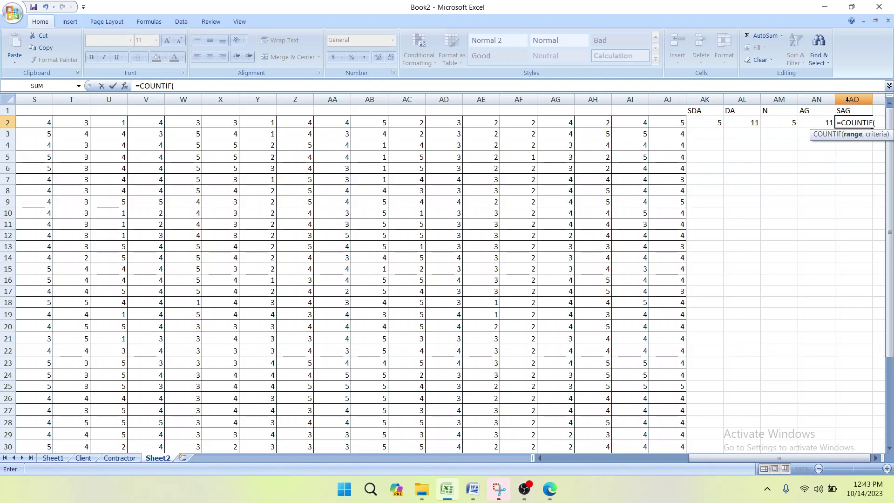
pyautogui.moveTo(721, 460); pyautogui.dragTo(577, 460)
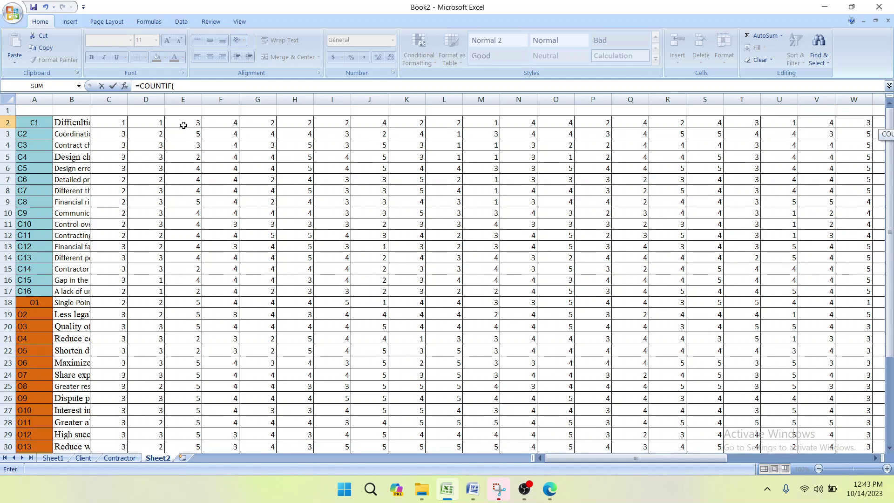
pyautogui.moveTo(114, 124); pyautogui.dragTo(717, 127)
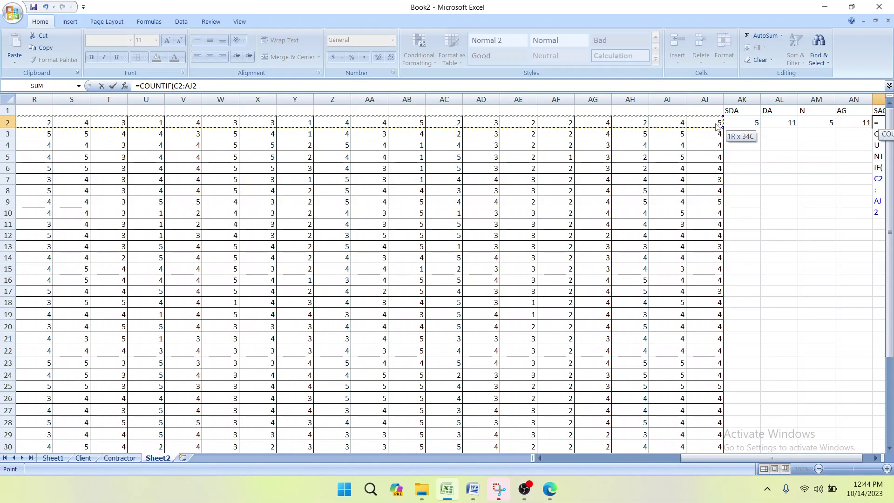
pyautogui.click(211, 86)
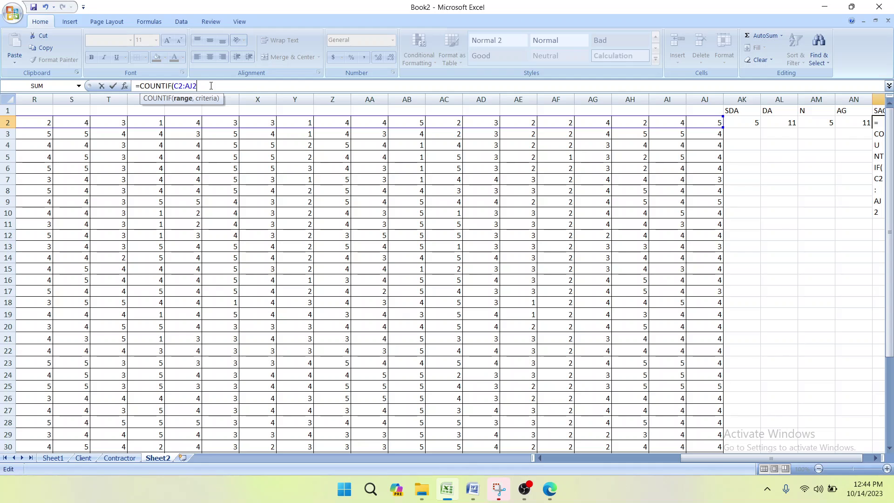
pyautogui.write(',5')
pyautogui.press('Return')
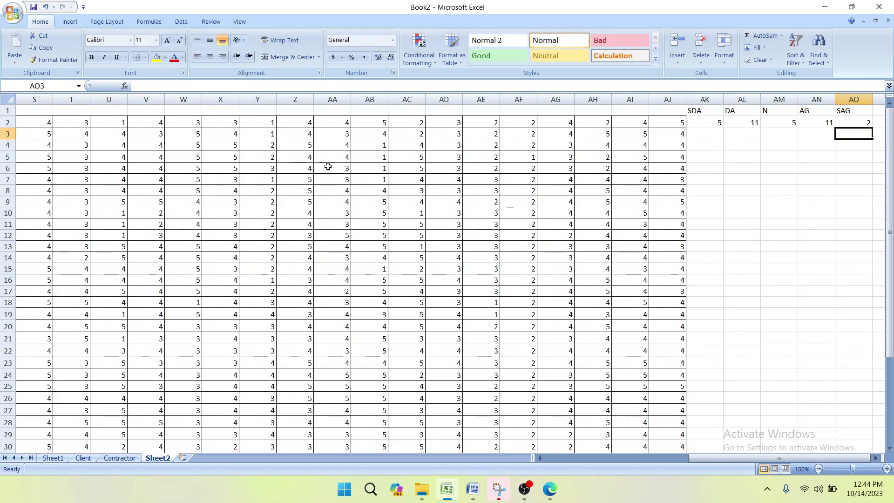
# - Fill the SDA count formula from AK2 down to AK39 for all survey items
pyautogui.click(832, 224)
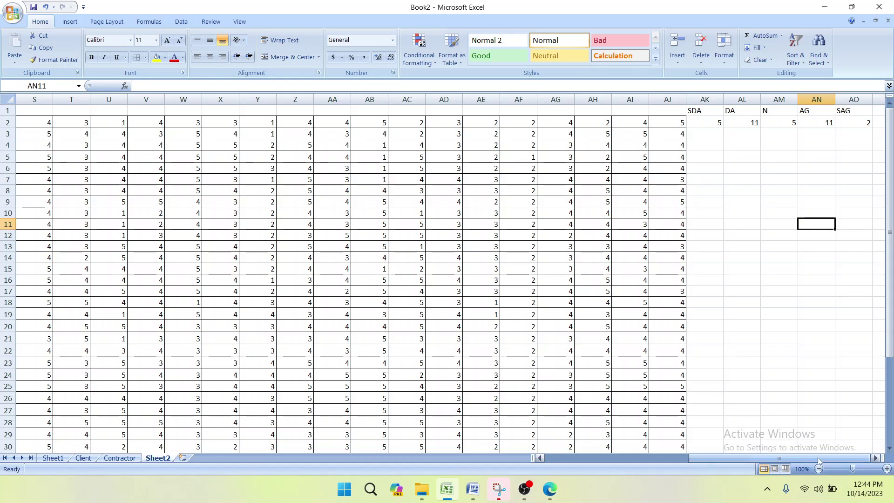
pyautogui.click(875, 459)
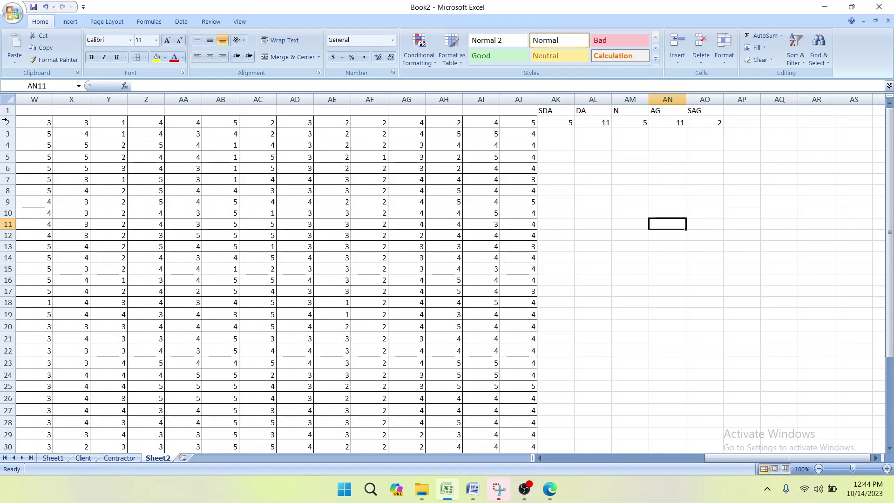
pyautogui.click(553, 123)
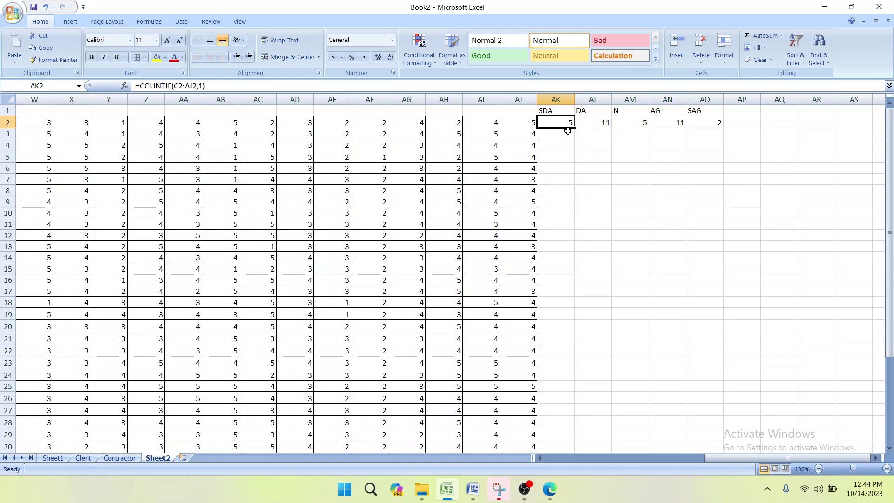
pyautogui.moveTo(577, 250); pyautogui.dragTo(564, 434)
pyautogui.click(614, 286)
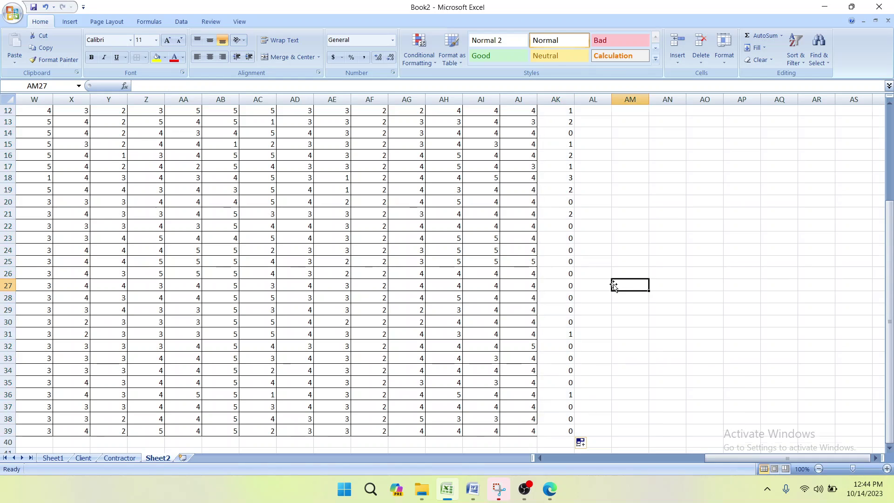
pyautogui.scroll(4, 614, 286)
# - Fill the DA count formula from AL2 down to AL39 for all survey items
pyautogui.click(594, 124)
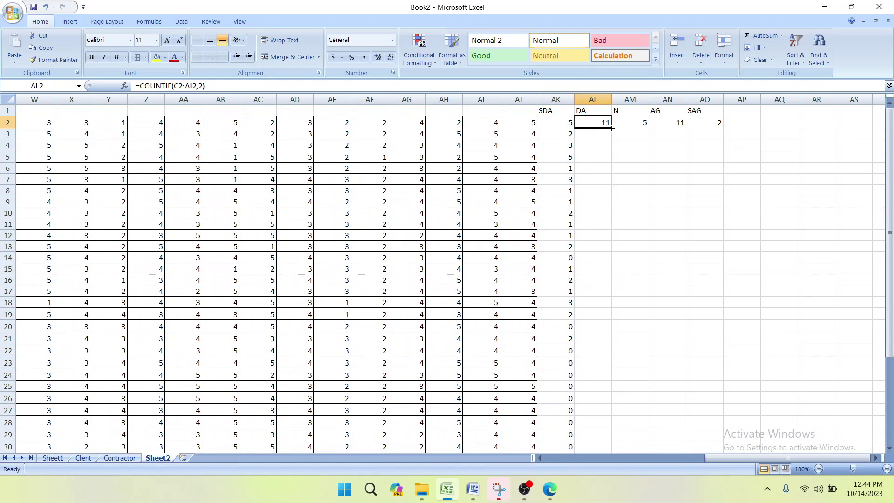
pyautogui.moveTo(611, 128); pyautogui.dragTo(601, 441)
pyautogui.scroll(4, 652, 279)
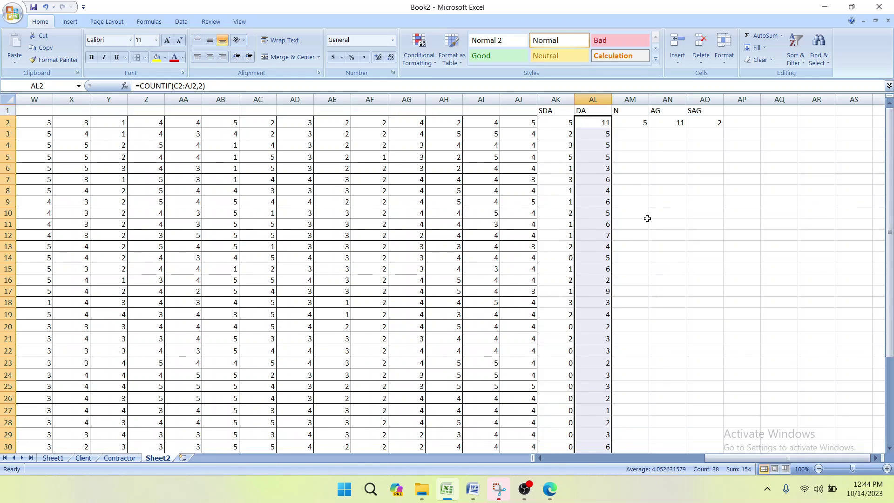
# - Fill the N count formula from AM2 down to AM39 for all survey items
pyautogui.click(629, 121)
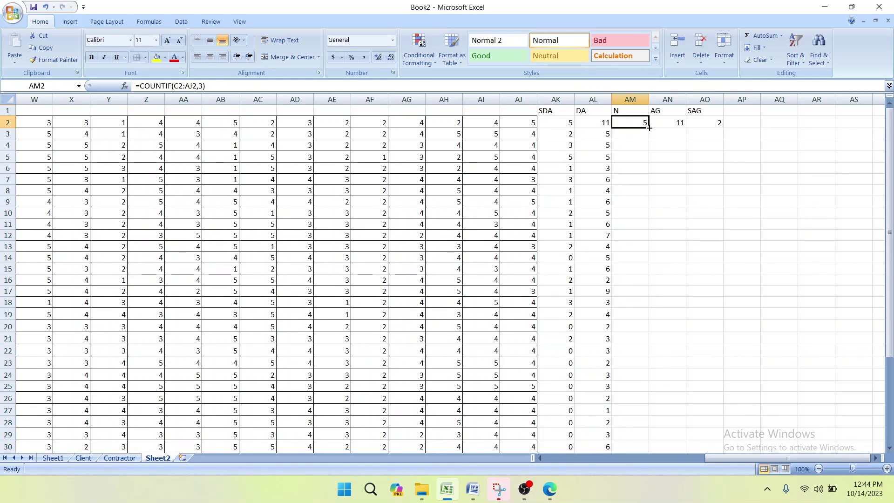
pyautogui.moveTo(649, 127); pyautogui.dragTo(644, 434)
pyautogui.scroll(4, 709, 227)
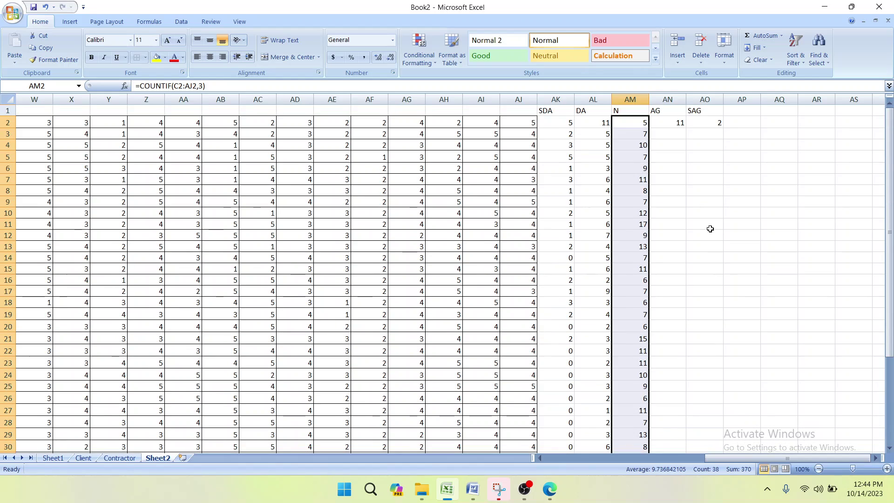
# - Fill the AG count formula from AN2 down to AN39 for all survey items
pyautogui.click(668, 123)
pyautogui.moveTo(687, 128); pyautogui.dragTo(686, 472)
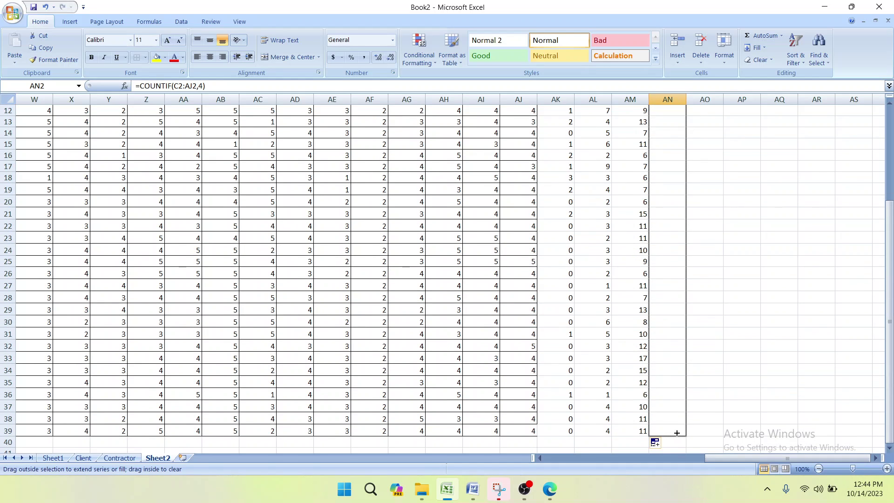
pyautogui.moveTo(677, 433); pyautogui.dragTo(677, 433)
pyautogui.scroll(4, 736, 218)
# - Fill the SAG count formula from AO2 down to AO39 for all survey items
pyautogui.click(715, 122)
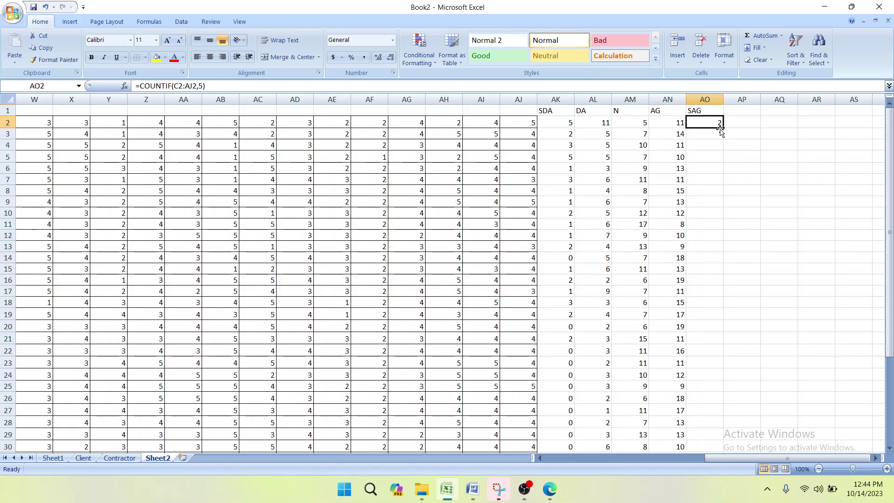
pyautogui.moveTo(723, 128); pyautogui.dragTo(720, 425)
pyautogui.click(755, 322)
pyautogui.scroll(4, 756, 322)
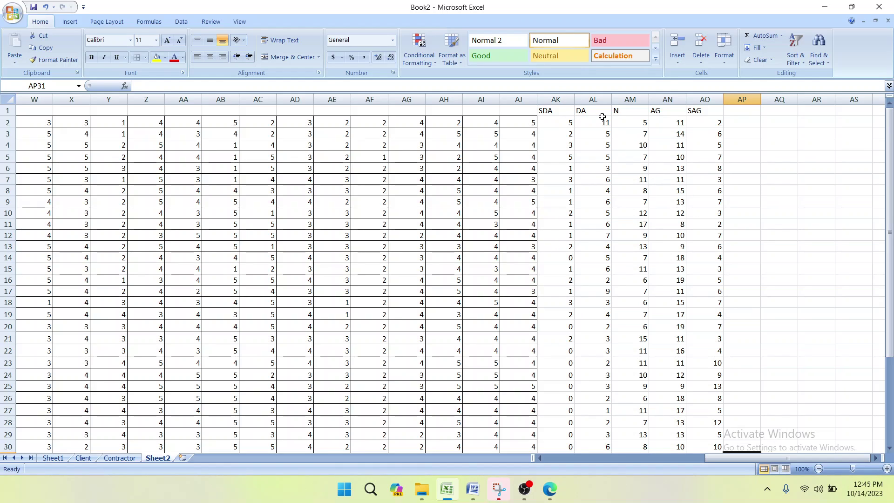
# - Enter the column heading TOTAL in AP1, beside the SAG heading
pyautogui.click(738, 113)
pyautogui.write('tOTA')
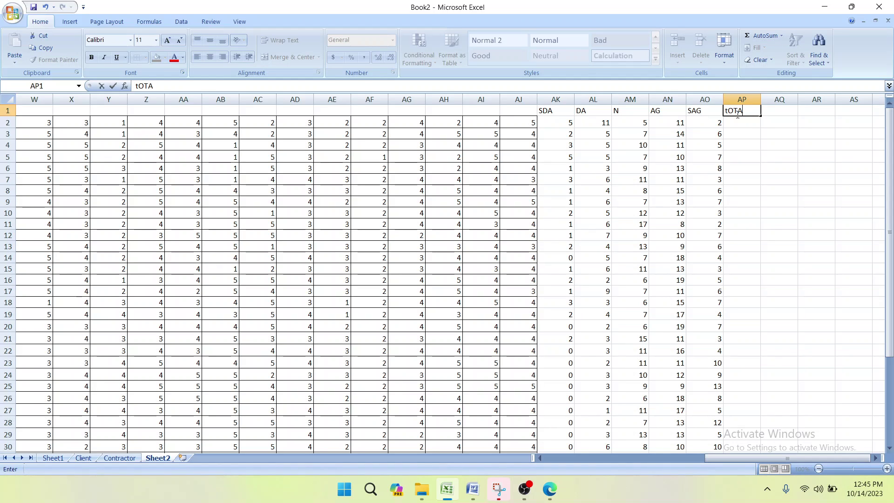
pyautogui.write('TOTAL')
pyautogui.hotkey('ctrl', 'Return')
# - Enter =SUM(AK2:AO2) in AP2 to total the response counts of the first survey item
pyautogui.click(748, 125)
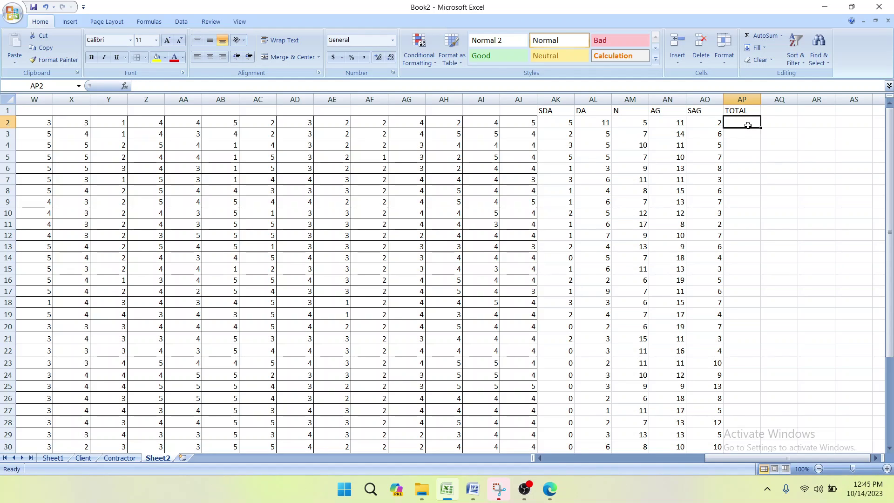
pyautogui.write('=S')
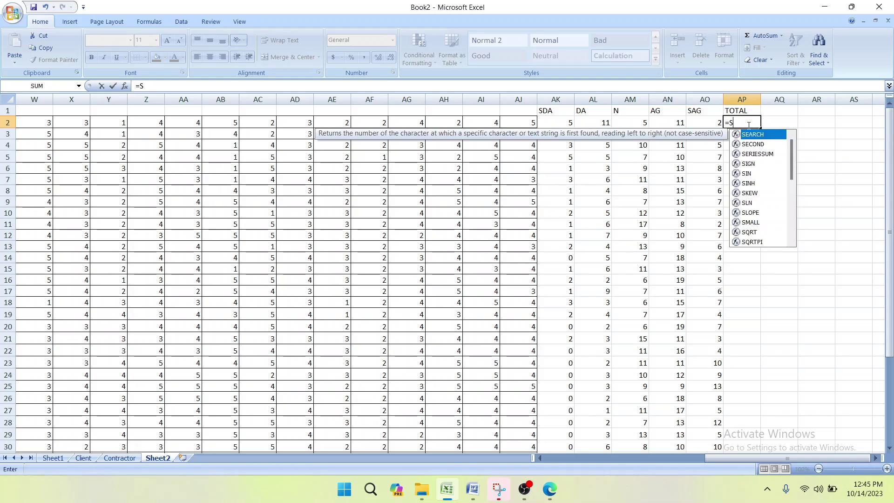
pyautogui.write('UM(')
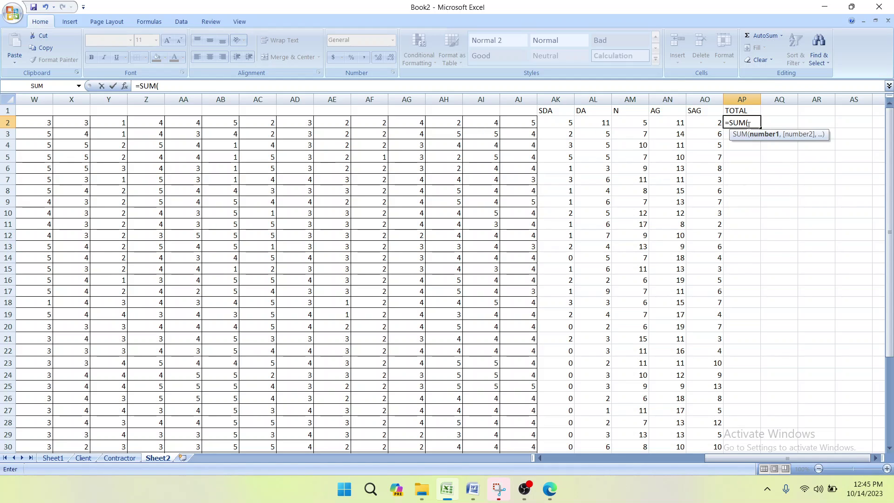
pyautogui.moveTo(559, 120); pyautogui.dragTo(704, 123)
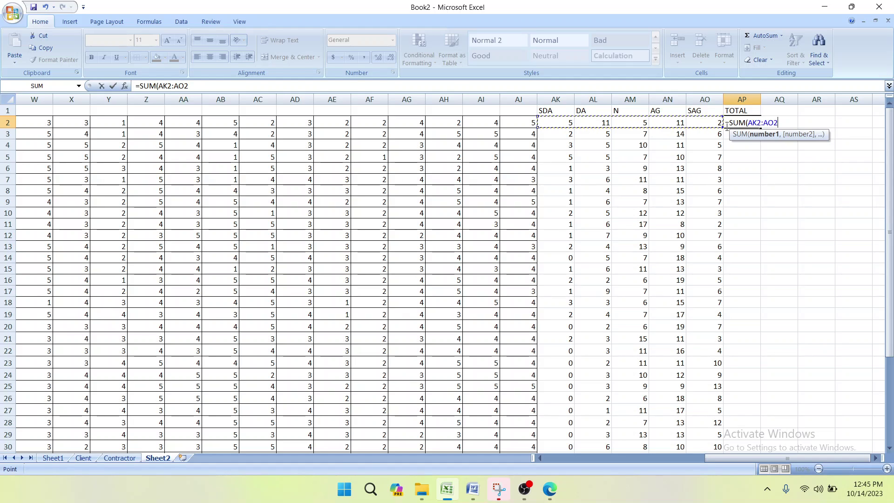
pyautogui.write(')')
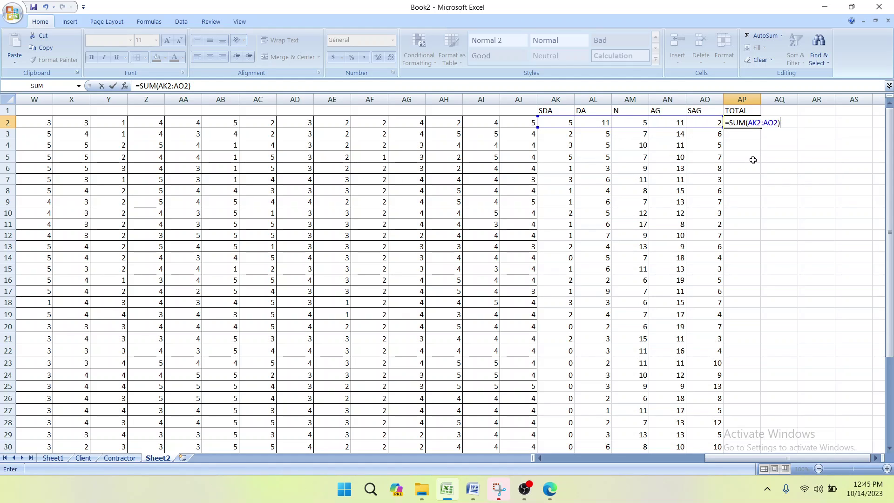
pyautogui.press('Return')
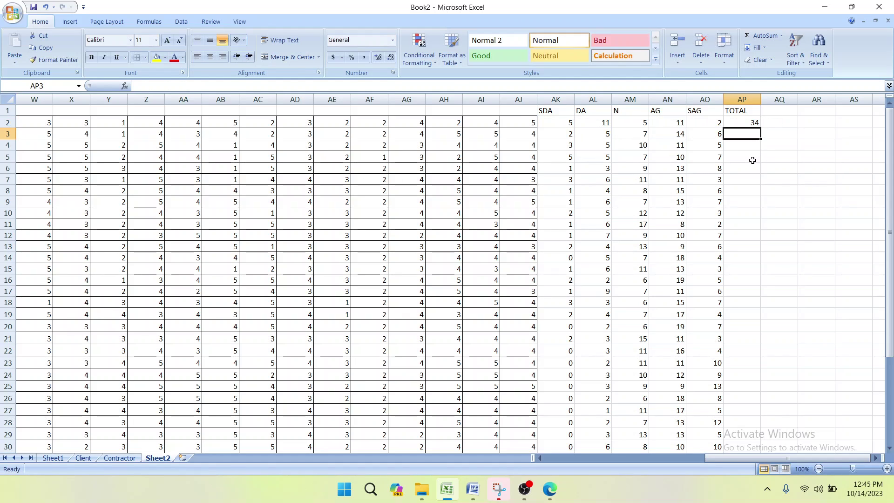
# - Fill the TOTAL formula from AP2 down to AP39 for all survey items
pyautogui.click(751, 123)
pyautogui.moveTo(760, 128); pyautogui.dragTo(755, 438)
pyautogui.scroll(4, 780, 346)
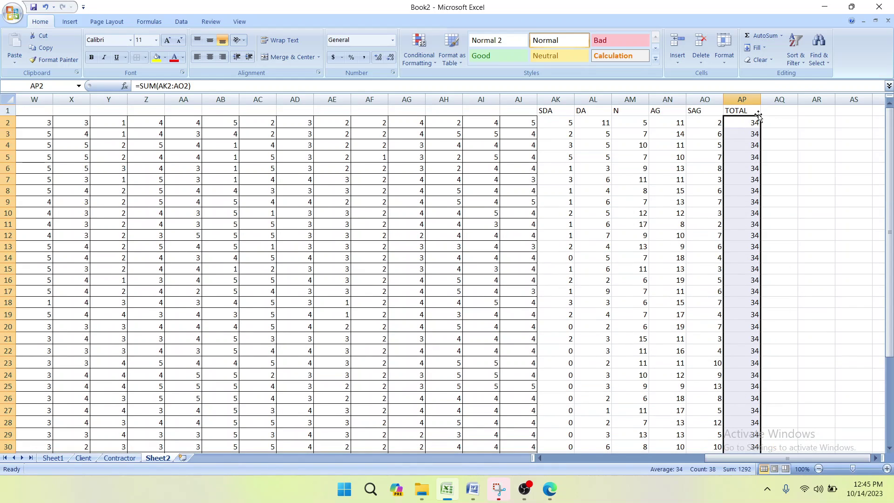
# - Enter the column heading W in AQ1 for the weighted scores
pyautogui.click(777, 112)
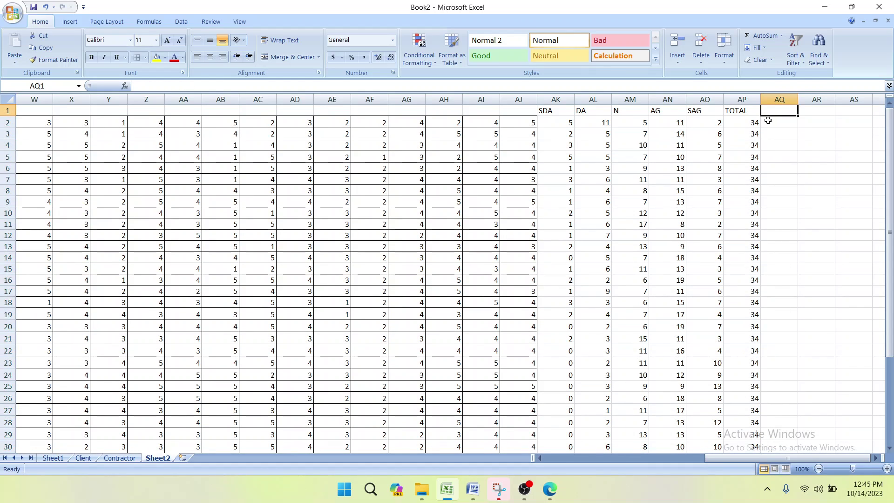
pyautogui.write('W')
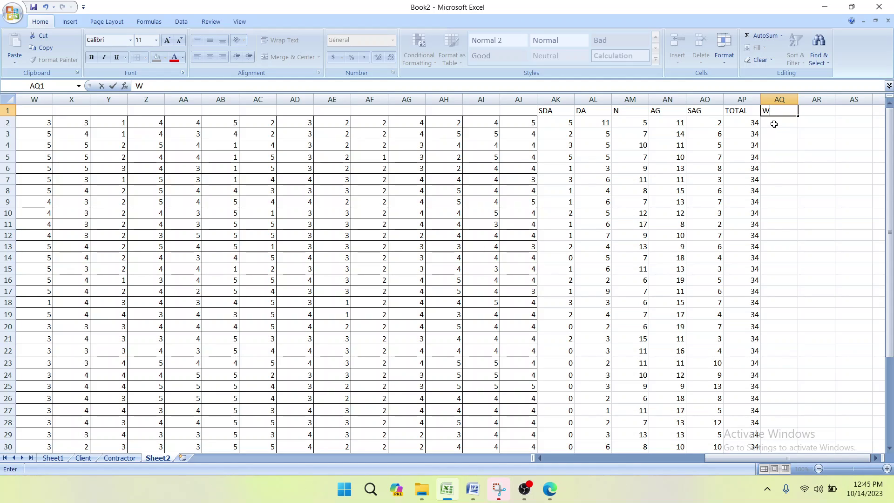
pyautogui.click(774, 122)
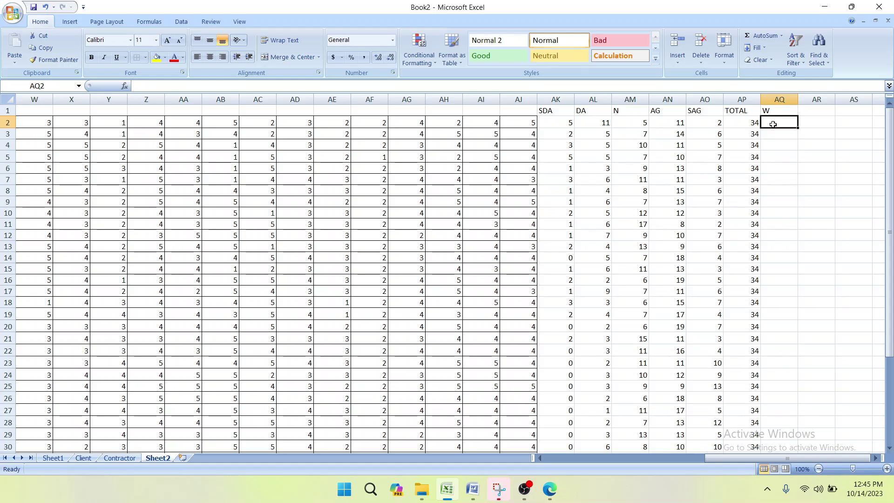
# - Enter =1*AK2+2*AL2+3*AM2+4*AN2+5*AO2 in AQ2 to compute the first item's weighted score
pyautogui.write('=')
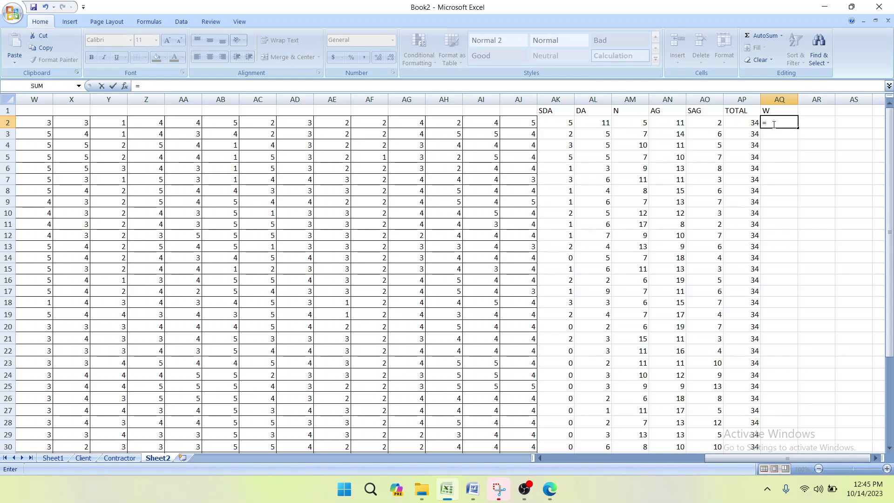
pyautogui.click(151, 85)
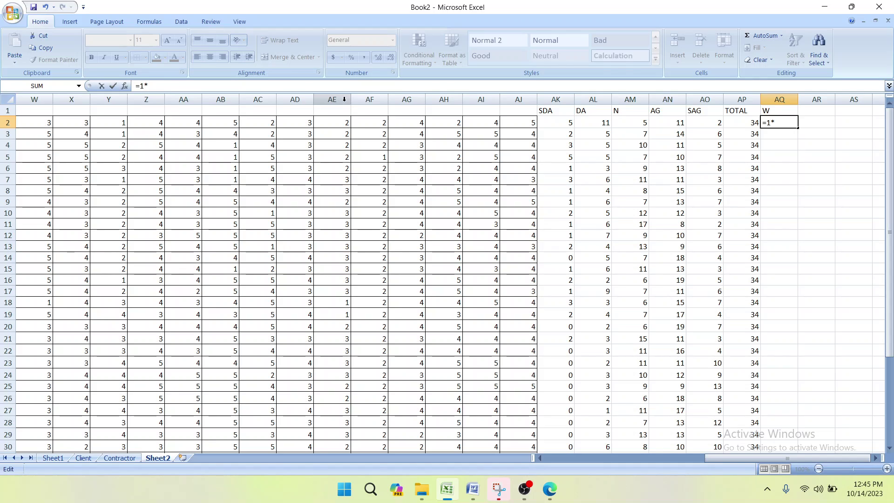
pyautogui.click(557, 123)
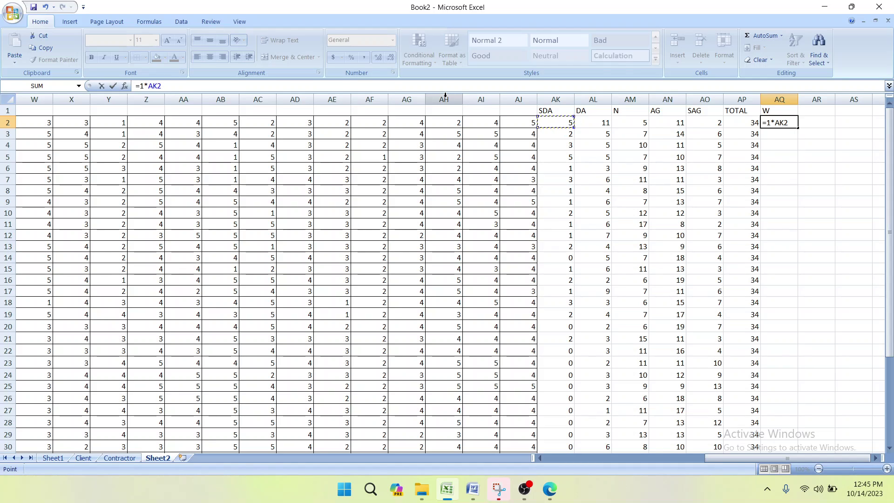
pyautogui.write('+2*')
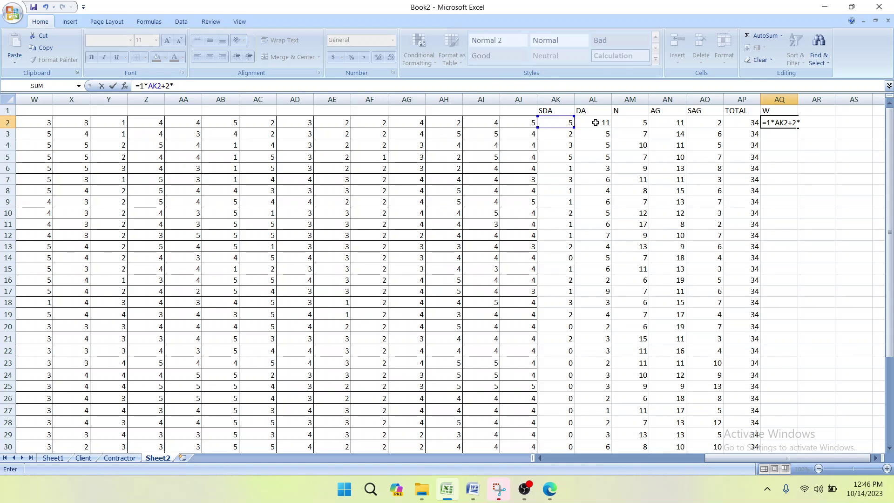
pyautogui.click(595, 122)
pyautogui.write('+3*')
pyautogui.click(632, 123)
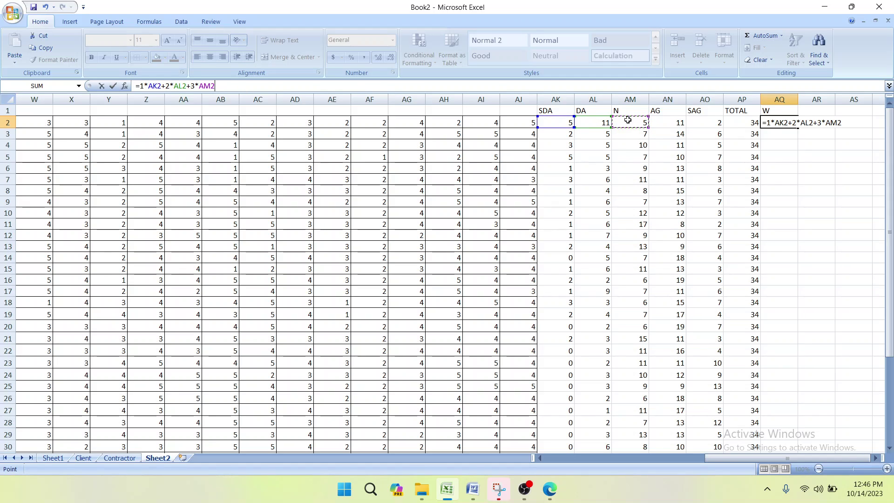
pyautogui.write('+4*')
pyautogui.click(669, 123)
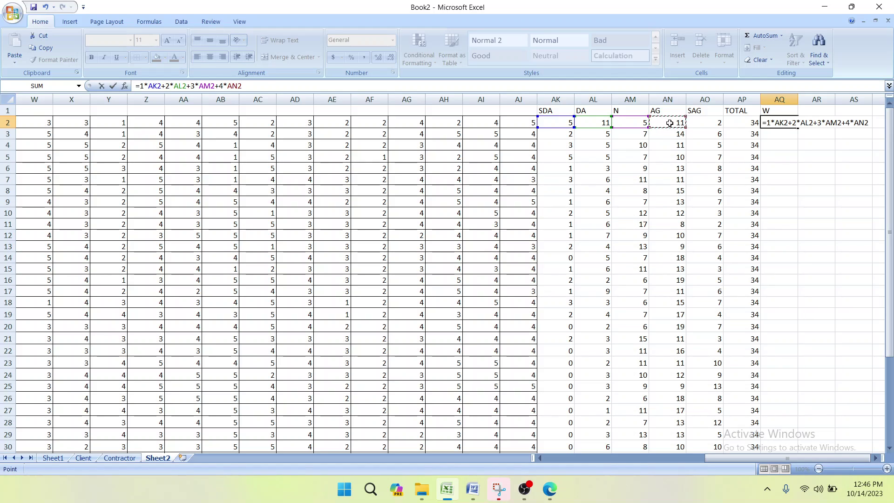
pyautogui.write('+5*')
pyautogui.click(712, 125)
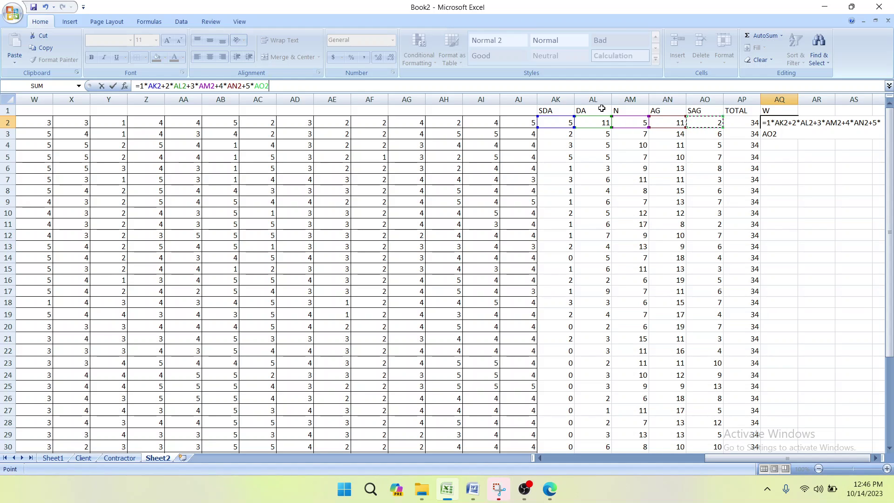
pyautogui.press('Return')
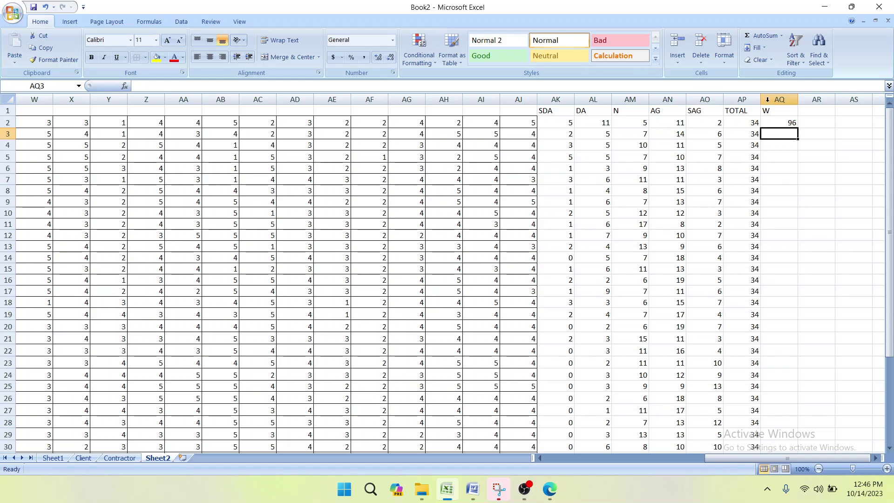
# - Fill the weighted score formula from AQ2 down to AQ39 and check the copied formulas in several rows
pyautogui.click(766, 124)
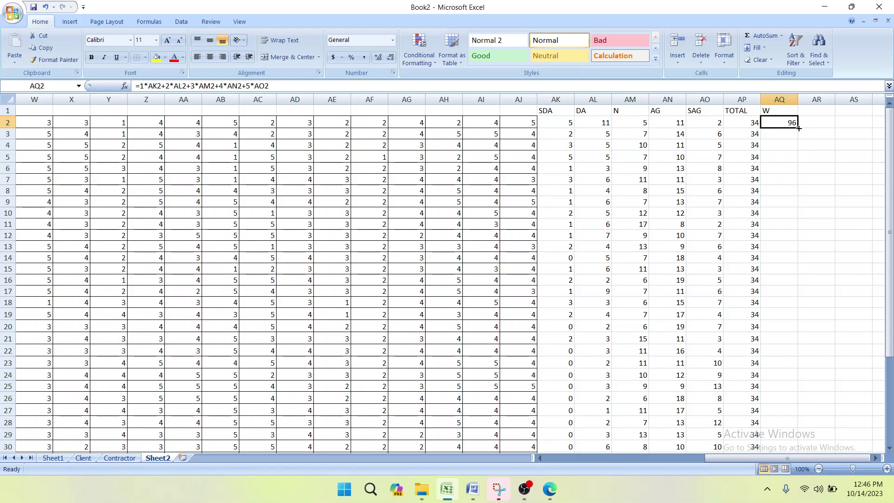
pyautogui.moveTo(798, 127); pyautogui.dragTo(794, 431)
pyautogui.click(829, 292)
pyautogui.scroll(4, 829, 292)
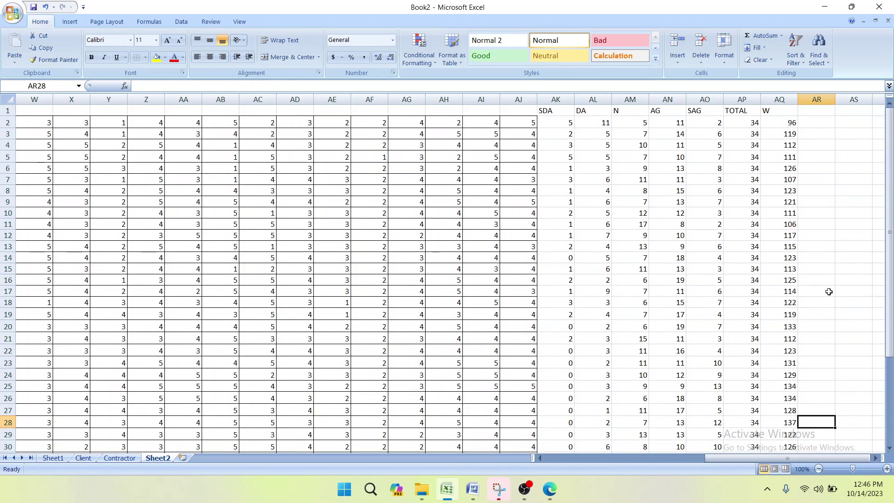
pyautogui.click(779, 138)
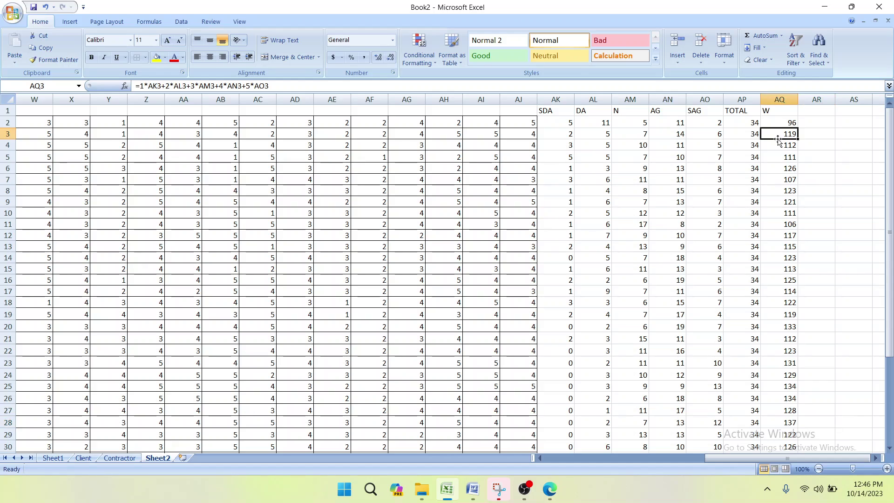
pyautogui.click(780, 146)
pyautogui.click(785, 169)
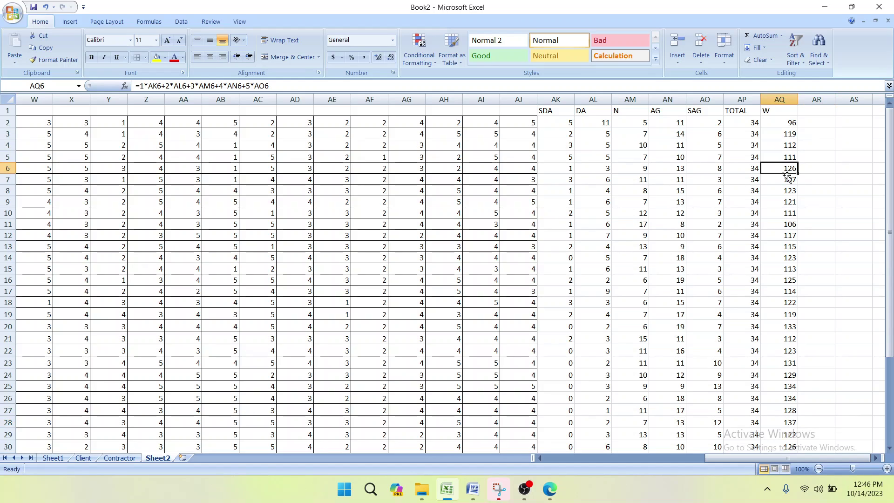
pyautogui.click(787, 180)
pyautogui.click(790, 202)
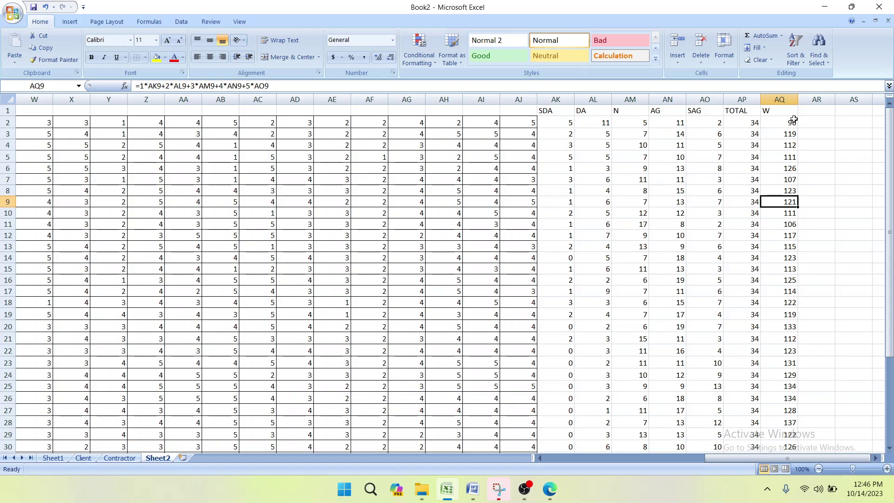
# - Enter the column heading RII in AR1, beside the W heading
pyautogui.click(819, 112)
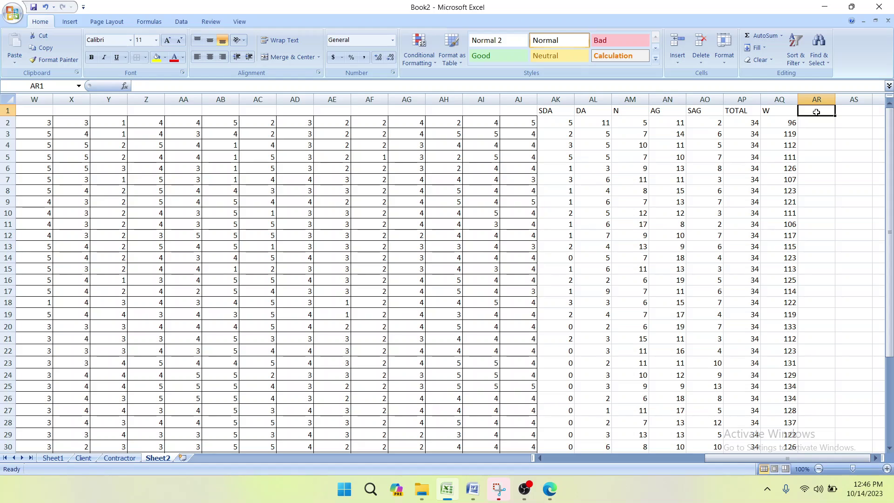
pyautogui.write('r')
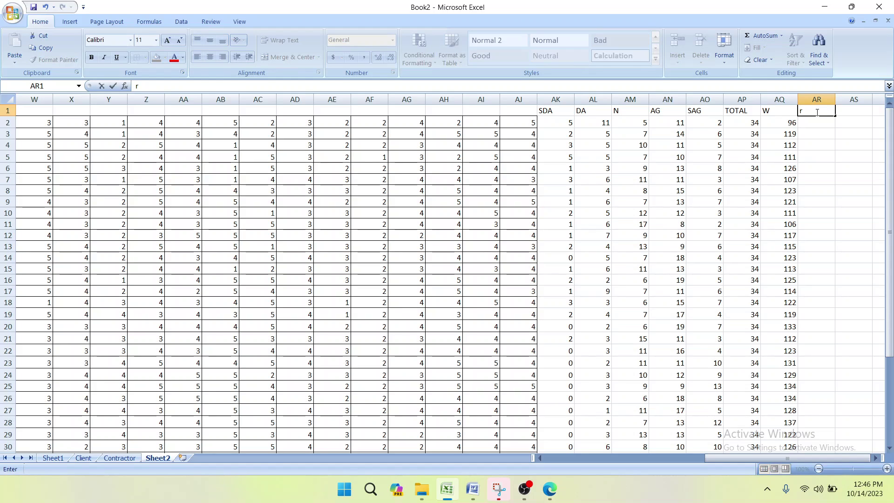
pyautogui.press('BackSpace')
pyautogui.write('RII')
pyautogui.press('Return')
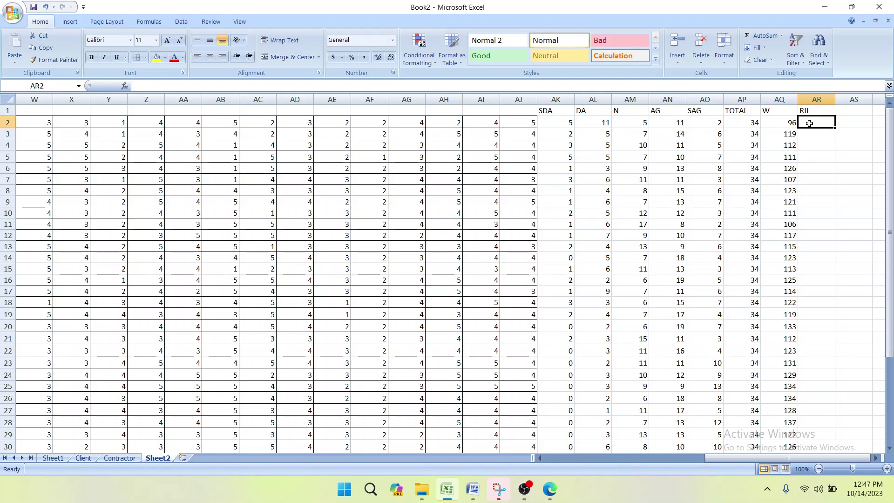
# - Enter =AQ2/(5*AP2) in AR2 and fill the formula down to AR39 to compute each item's RII
pyautogui.write('=')
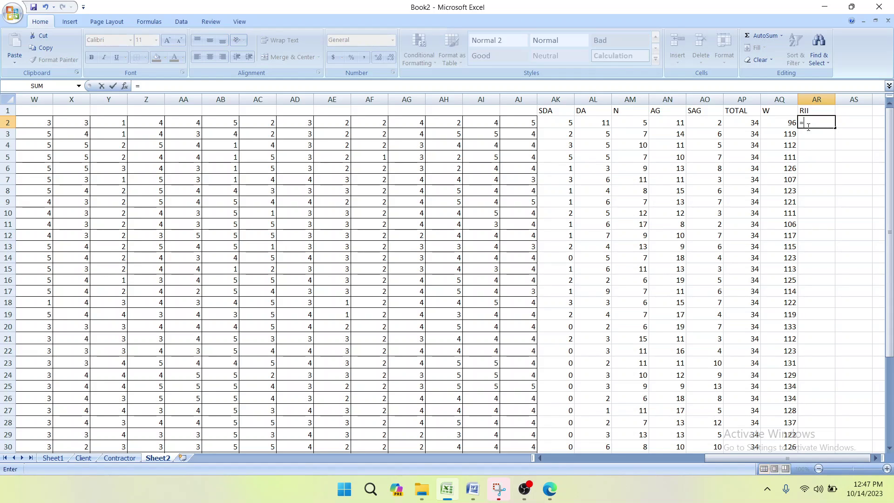
pyautogui.click(779, 123)
pyautogui.write('/')
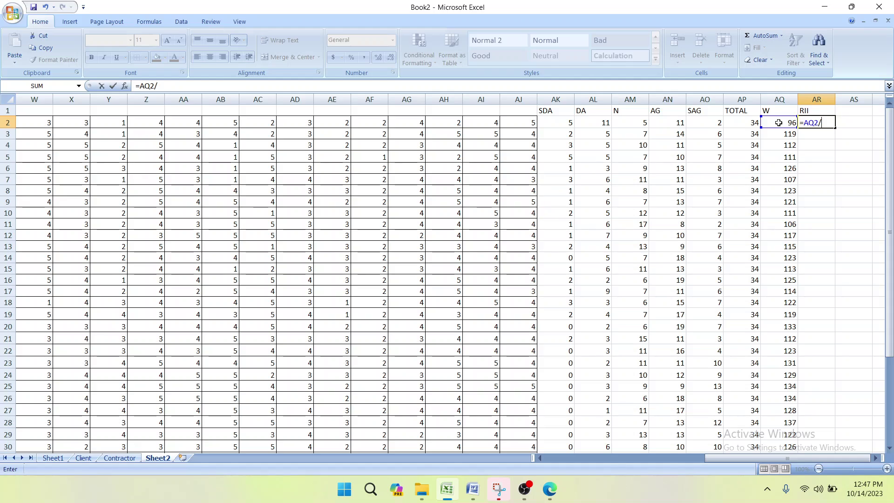
pyautogui.write('(5*')
pyautogui.click(739, 124)
pyautogui.write(')')
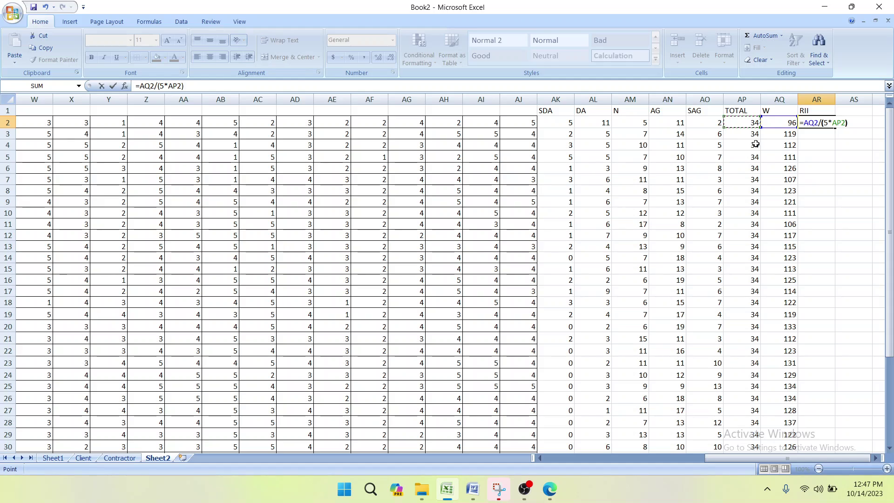
pyautogui.hotkey('ctrl', 'Return')
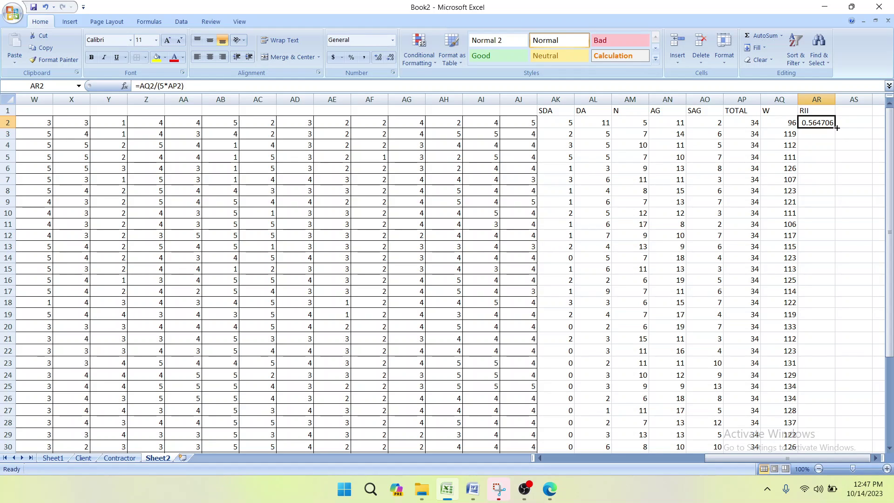
pyautogui.moveTo(835, 127); pyautogui.dragTo(832, 432)
pyautogui.scroll(4, 844, 307)
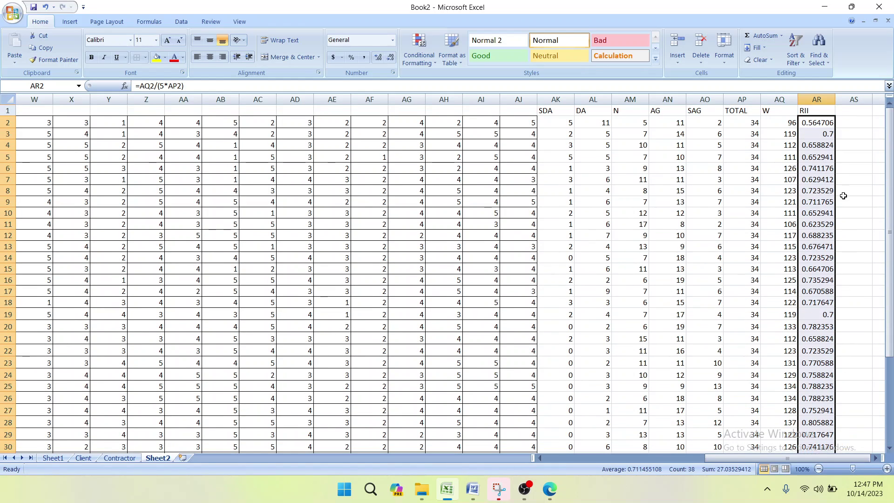
# - Format the RII values in column AR as numbers with three decimal places and check them down to the last item
pyautogui.click(818, 99)
pyautogui.rightClick(817, 99)
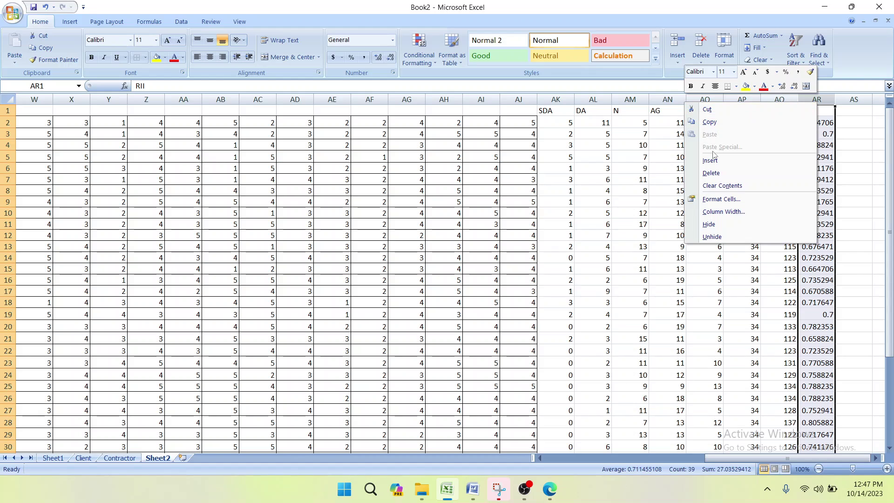
pyautogui.click(721, 199)
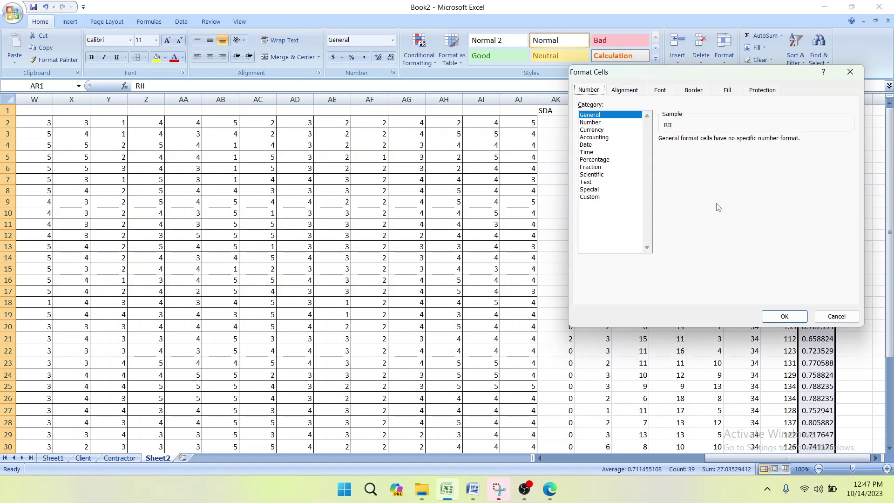
pyautogui.click(590, 122)
pyautogui.click(737, 137)
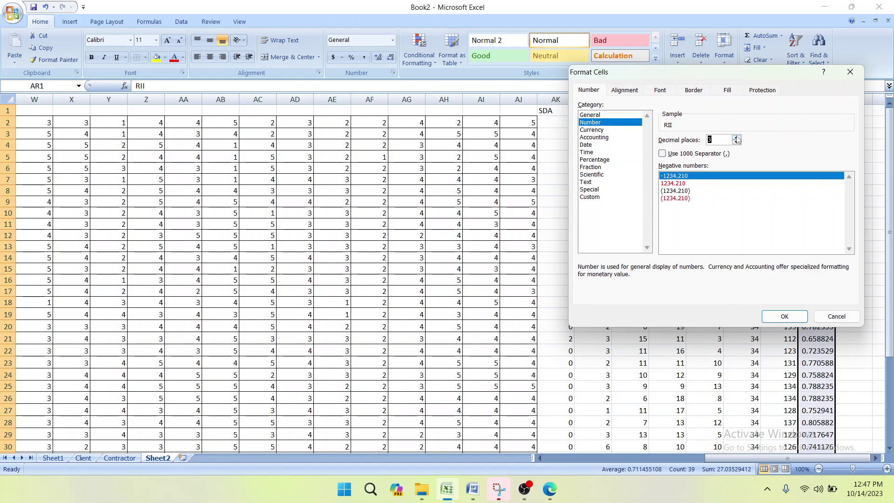
pyautogui.click(777, 315)
pyautogui.click(858, 245)
pyautogui.scroll(-4, 821, 135)
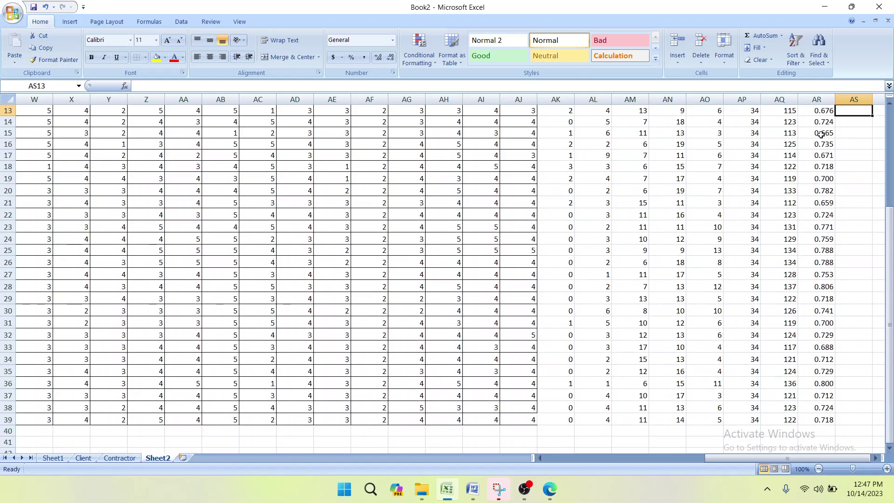
pyautogui.scroll(-1, 821, 135)
pyautogui.scroll(5, 816, 126)
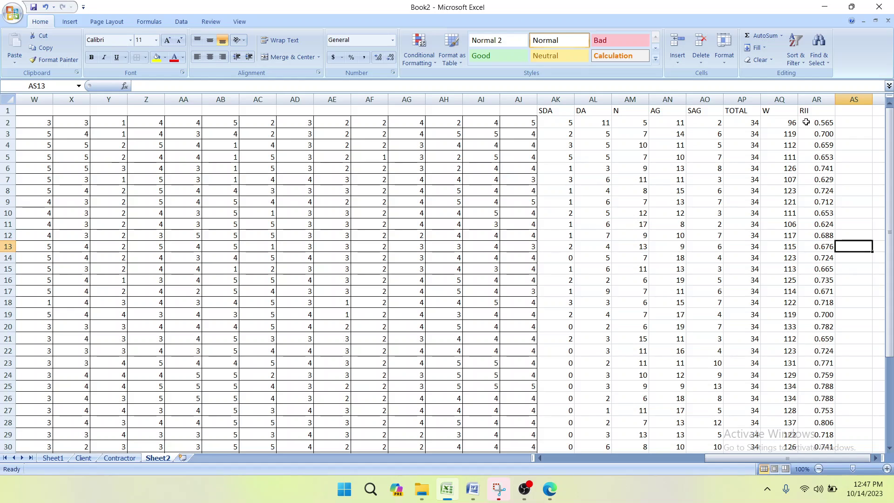
# - Insert a blank row above the O1 item in row 18 to separate the C items from the O items
pyautogui.moveTo(738, 456); pyautogui.dragTo(460, 459)
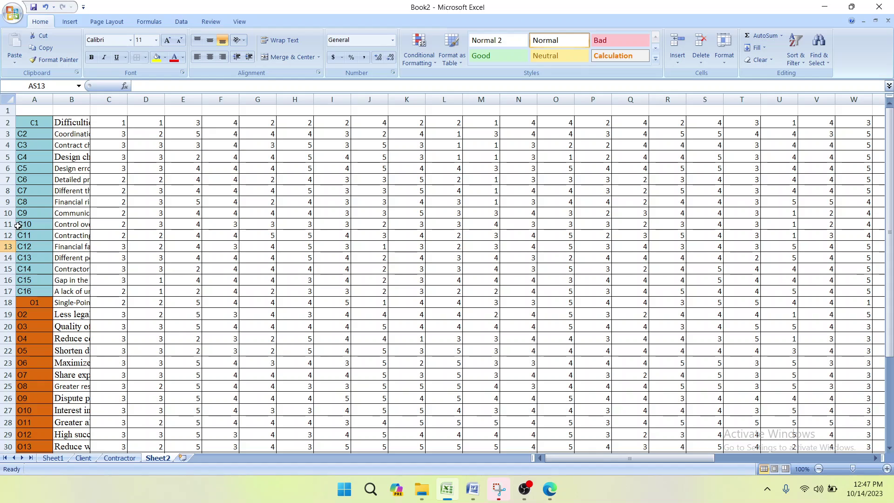
pyautogui.click(6, 302)
pyautogui.rightClick(7, 302)
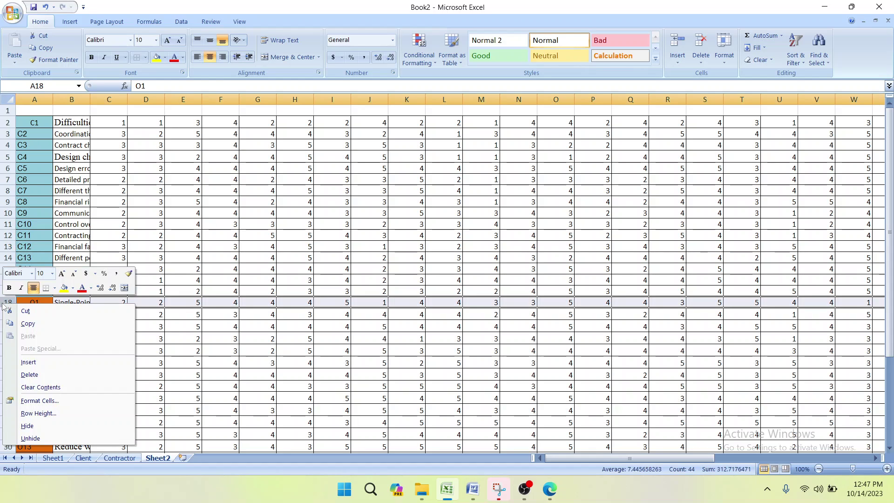
pyautogui.click(29, 363)
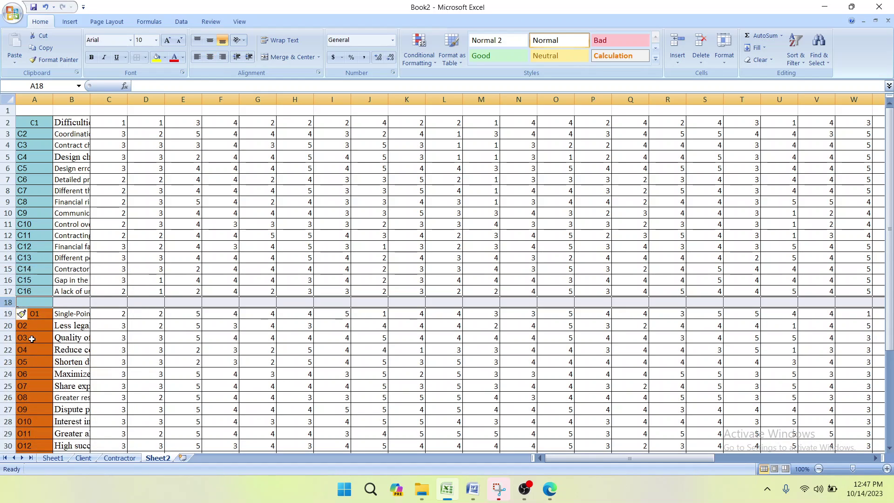
# - Review the separated C and O item groups on Sheet2 against their response counts and RII values
pyautogui.moveTo(669, 460); pyautogui.dragTo(826, 461)
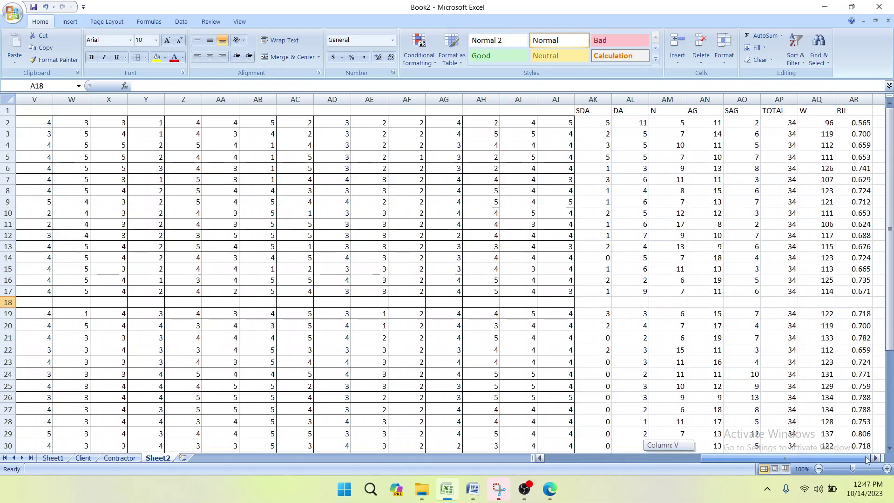
pyautogui.scroll(-3, 862, 353)
pyautogui.scroll(3, 863, 353)
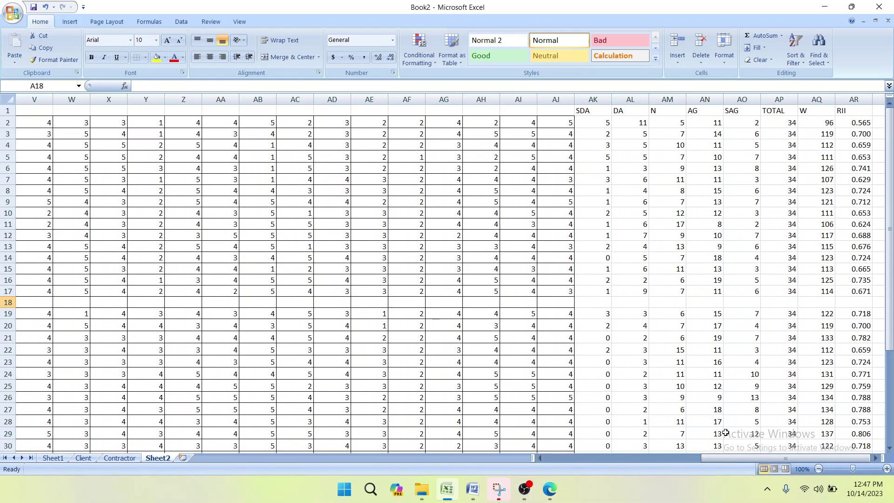
pyautogui.moveTo(717, 459); pyautogui.dragTo(559, 459)
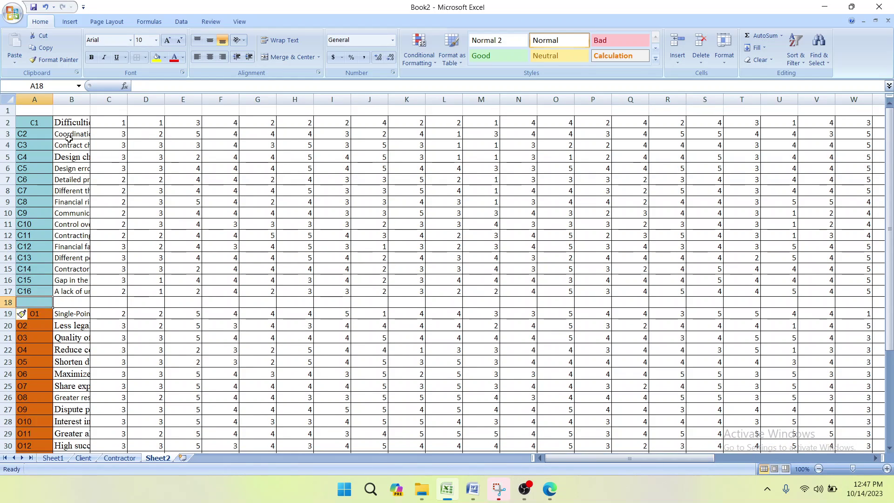
pyautogui.click(95, 150)
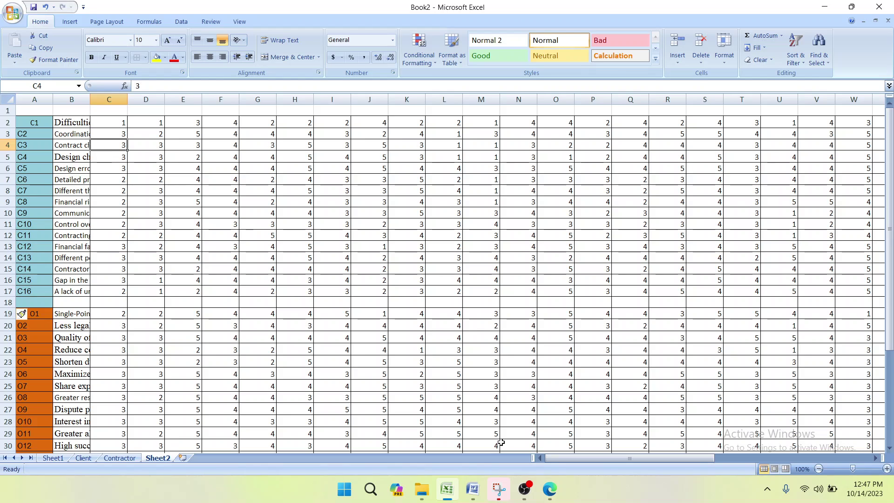
pyautogui.moveTo(559, 460); pyautogui.dragTo(747, 449)
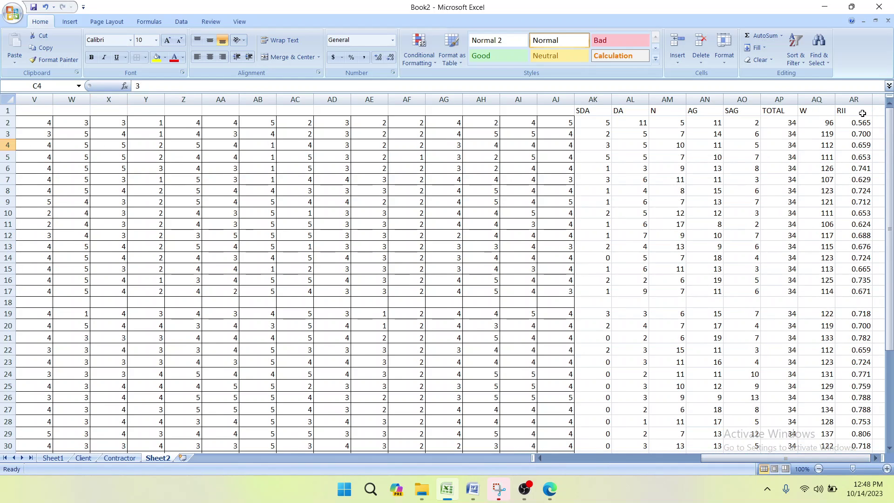
pyautogui.moveTo(712, 459); pyautogui.dragTo(554, 459)
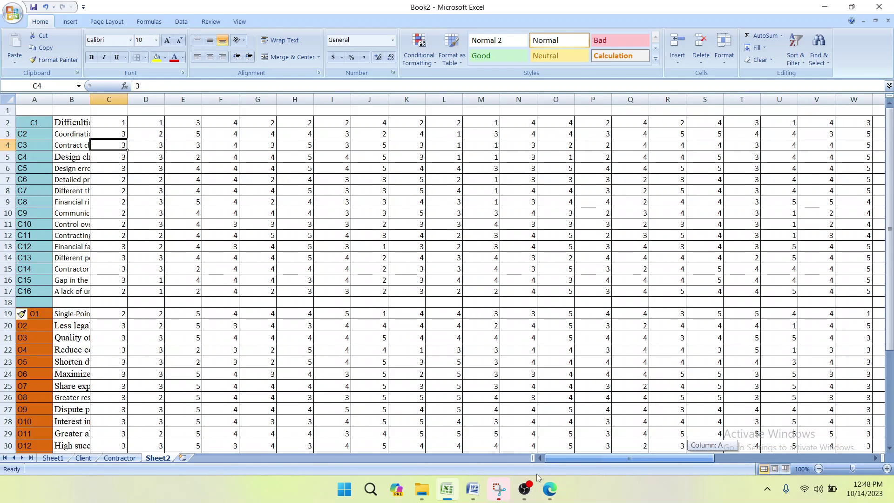
pyautogui.scroll(-2, 37, 299)
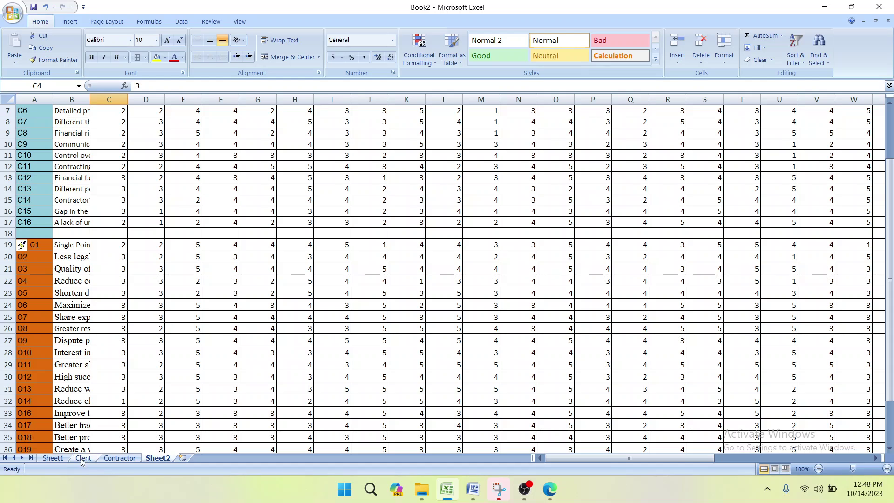
pyautogui.scroll(2, 328, 334)
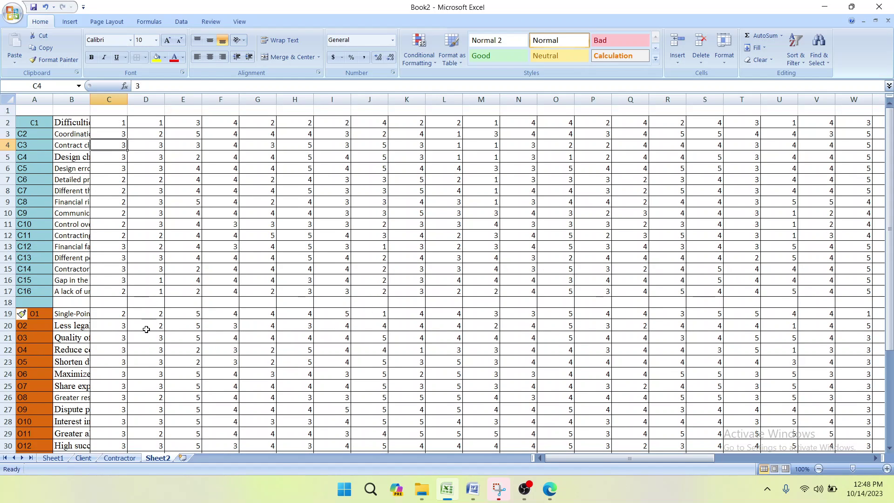
# - Look over the survey responses on the Contractor and Client sheets and return to the RII results on Sheet2
pyautogui.click(120, 458)
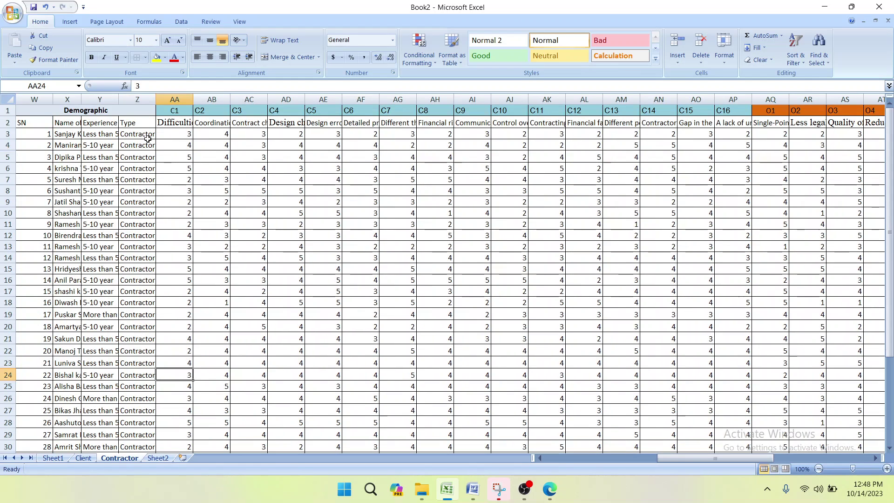
pyautogui.click(84, 458)
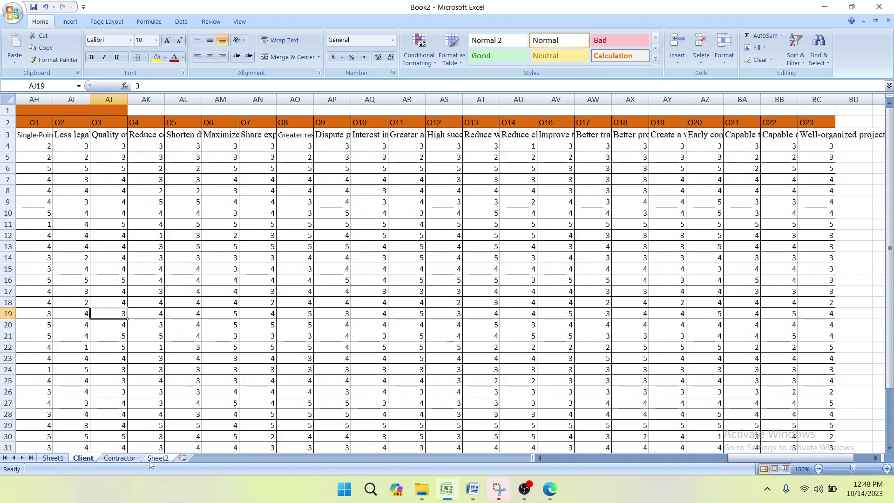
pyautogui.click(116, 460)
pyautogui.click(80, 460)
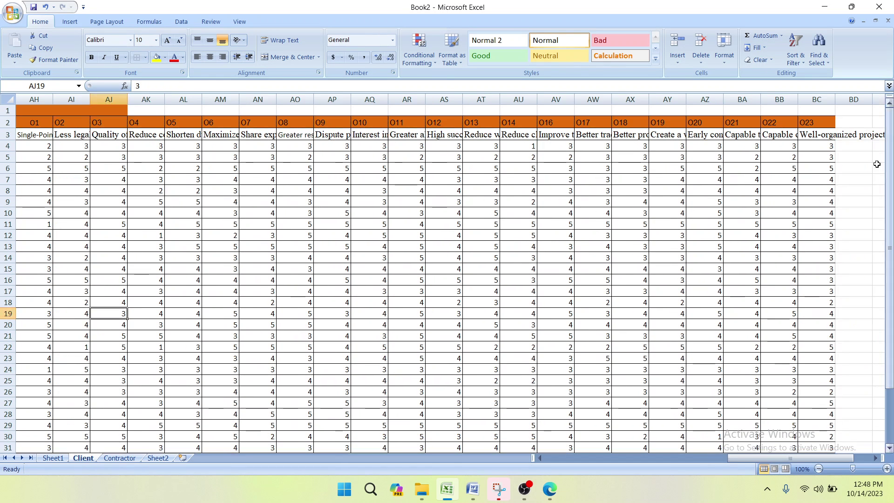
pyautogui.hscroll(3, 751, 443)
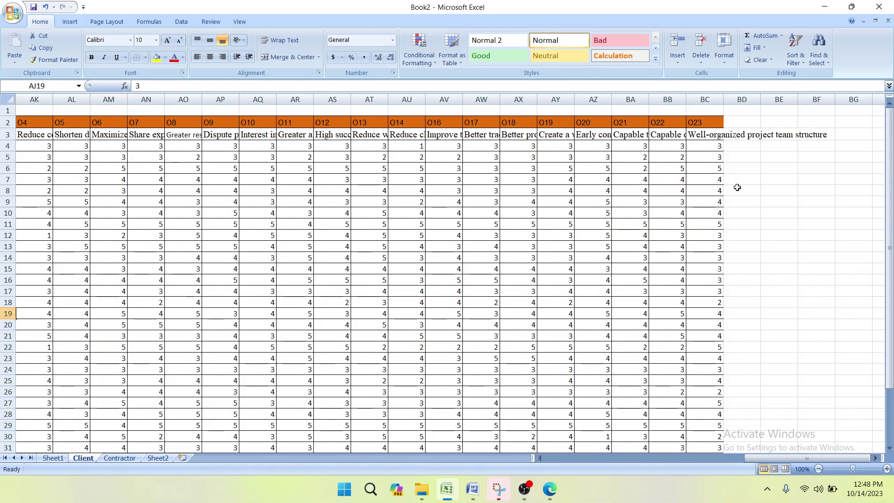
pyautogui.click(158, 458)
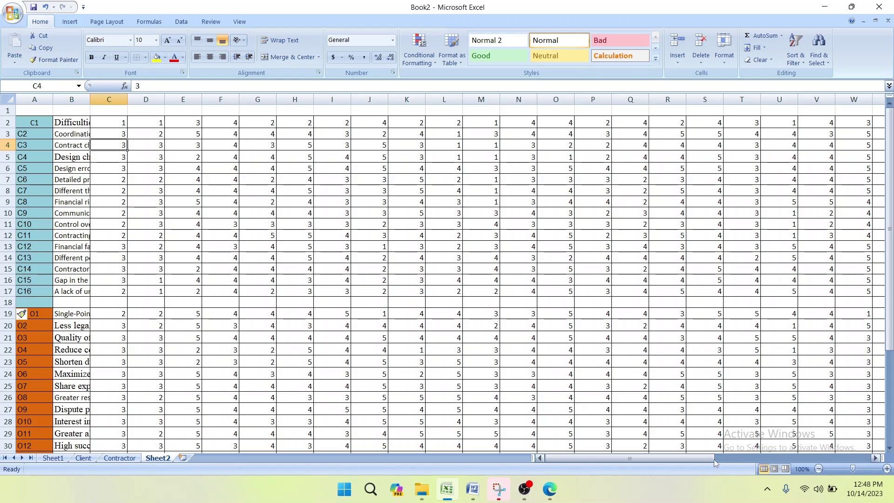
pyautogui.moveTo(683, 465); pyautogui.dragTo(839, 461)
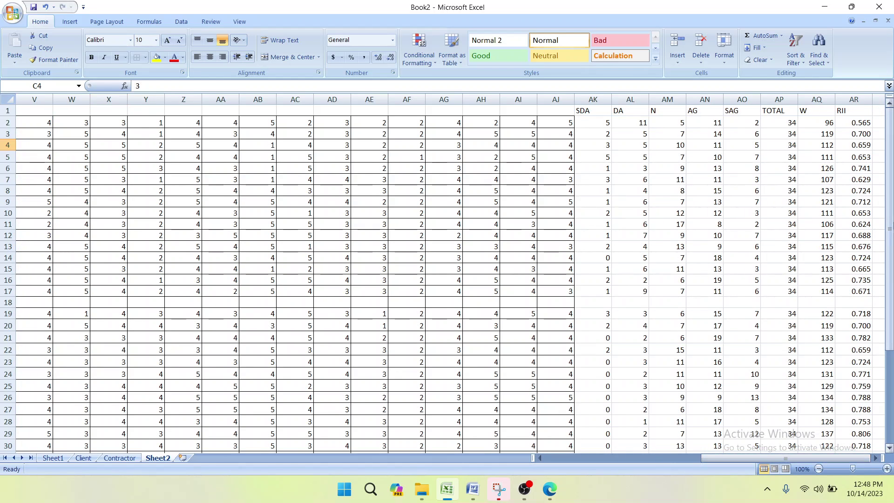
pyautogui.click(876, 458)
pyautogui.click(876, 459)
pyautogui.click(876, 458)
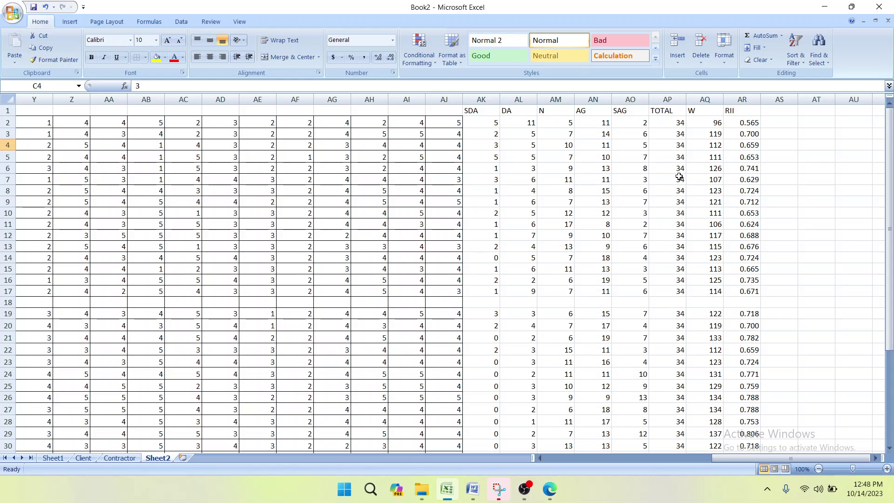
pyautogui.click(525, 490)
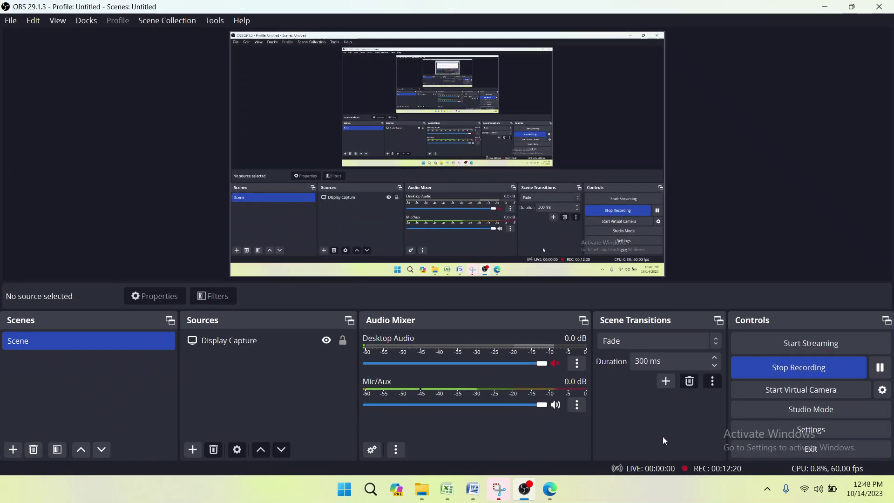